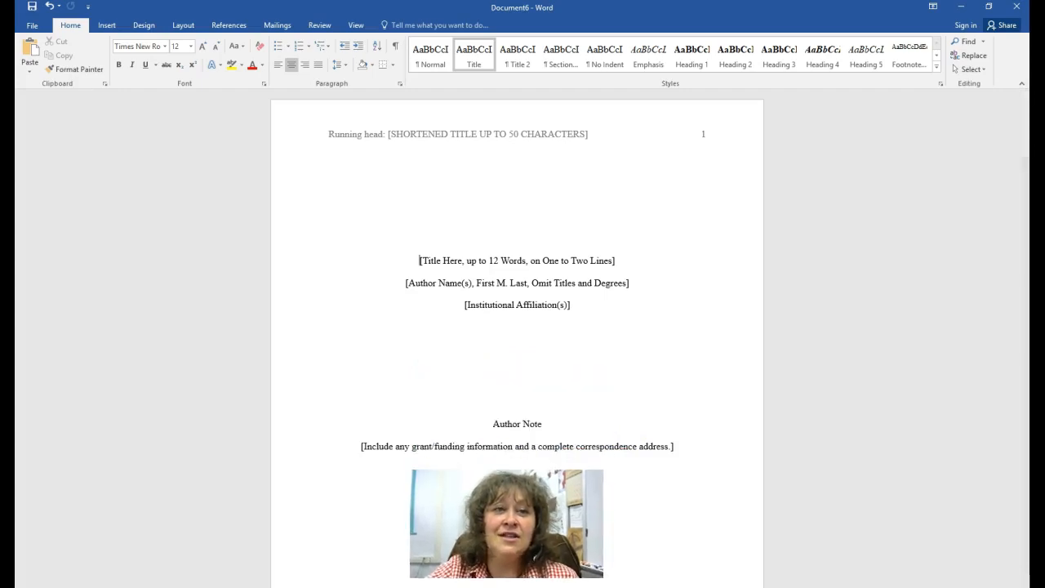
Look through the title page and abstract page of the APA report template
scroll(620, 462, down, 8)
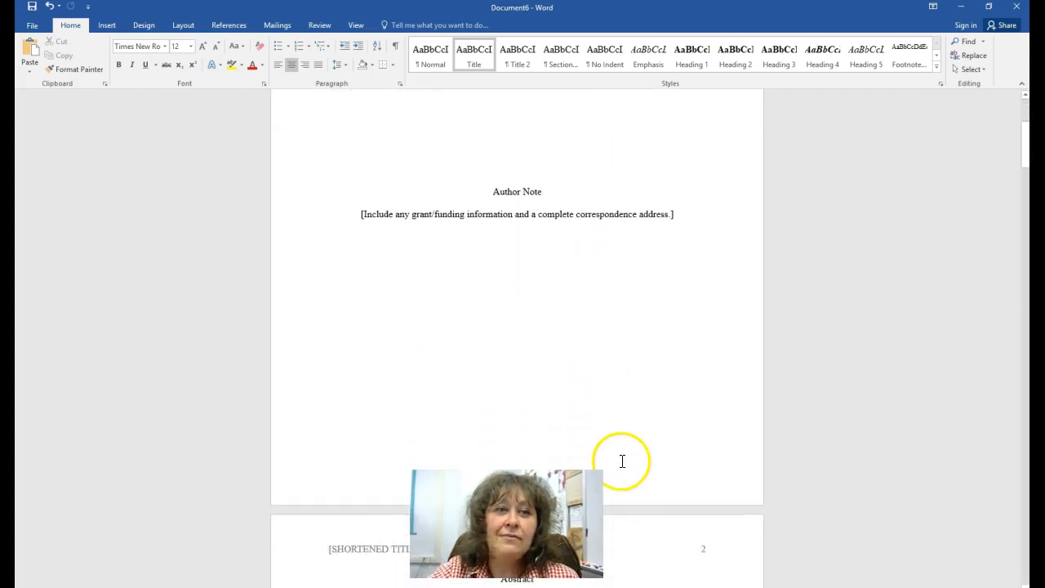
scroll(622, 462, down, 4)
click(664, 483)
scroll(664, 481, up, 10)
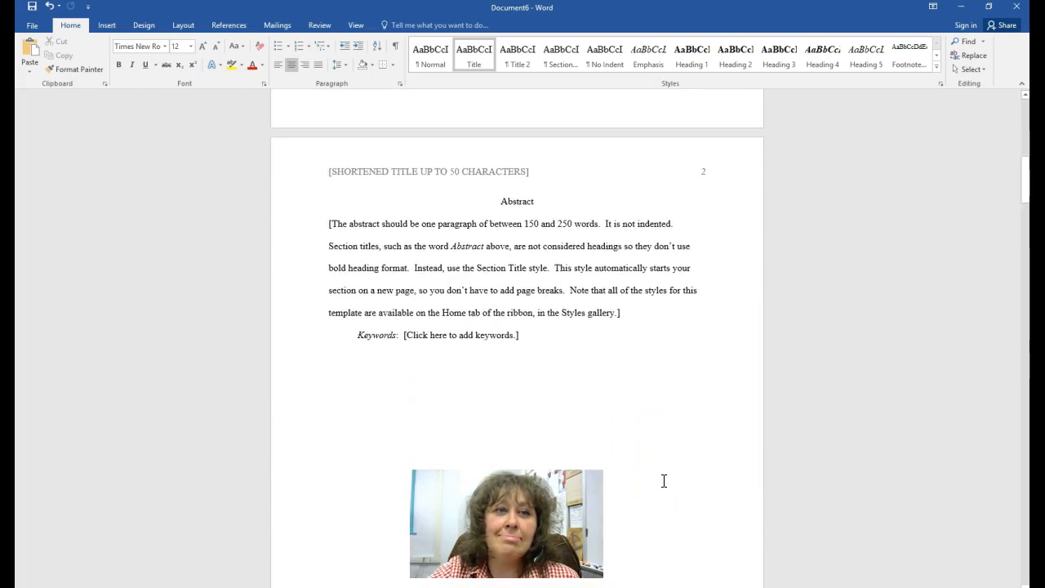
scroll(664, 481, up, 1)
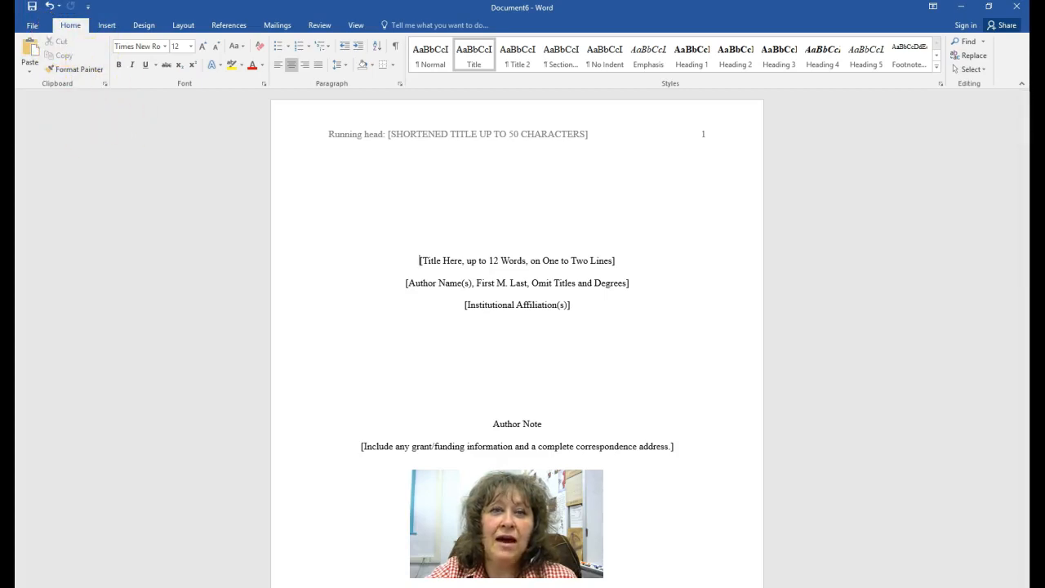
Create a new blank document
click(32, 27)
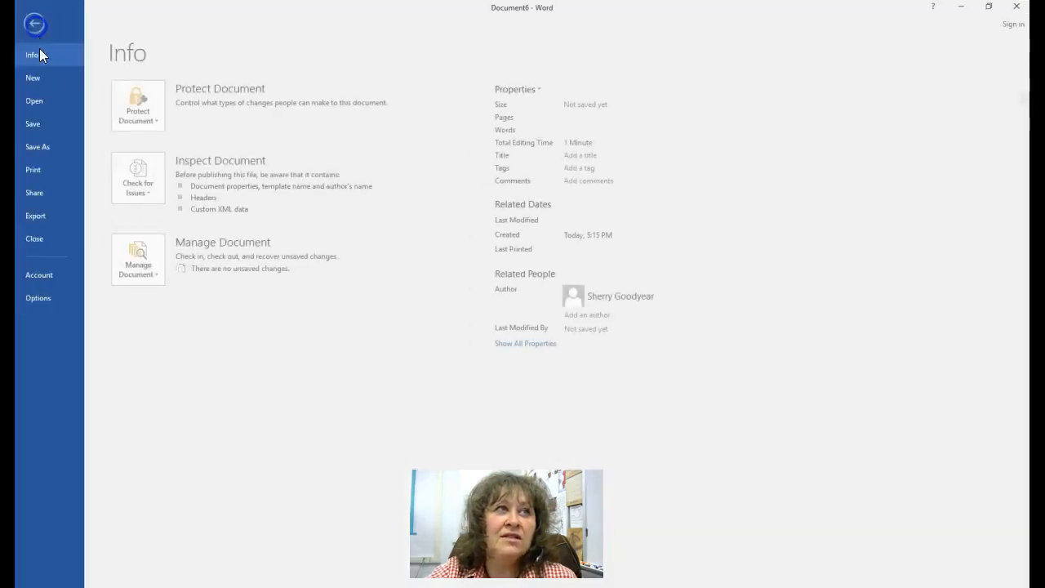
click(46, 79)
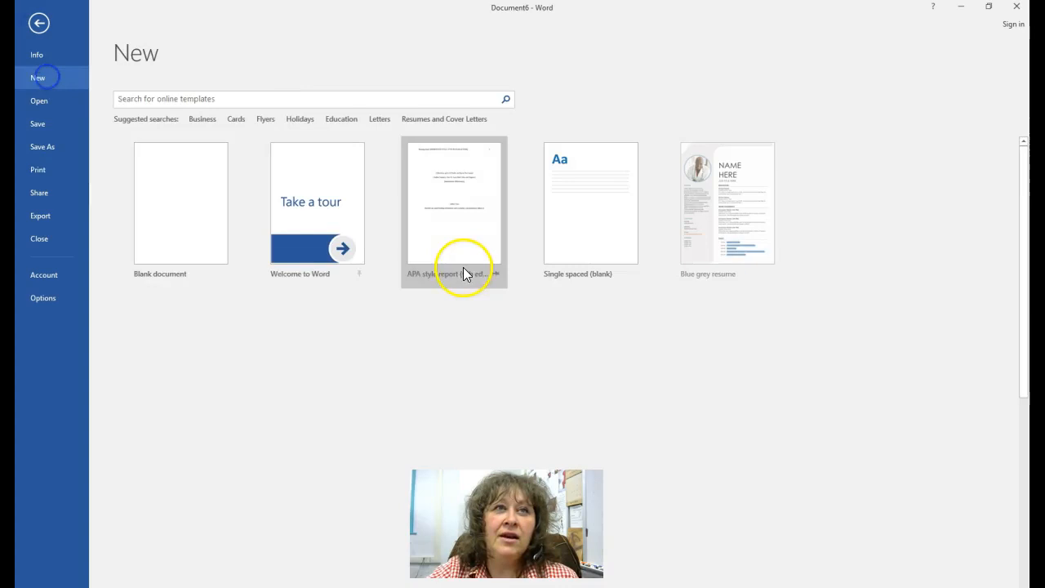
click(170, 208)
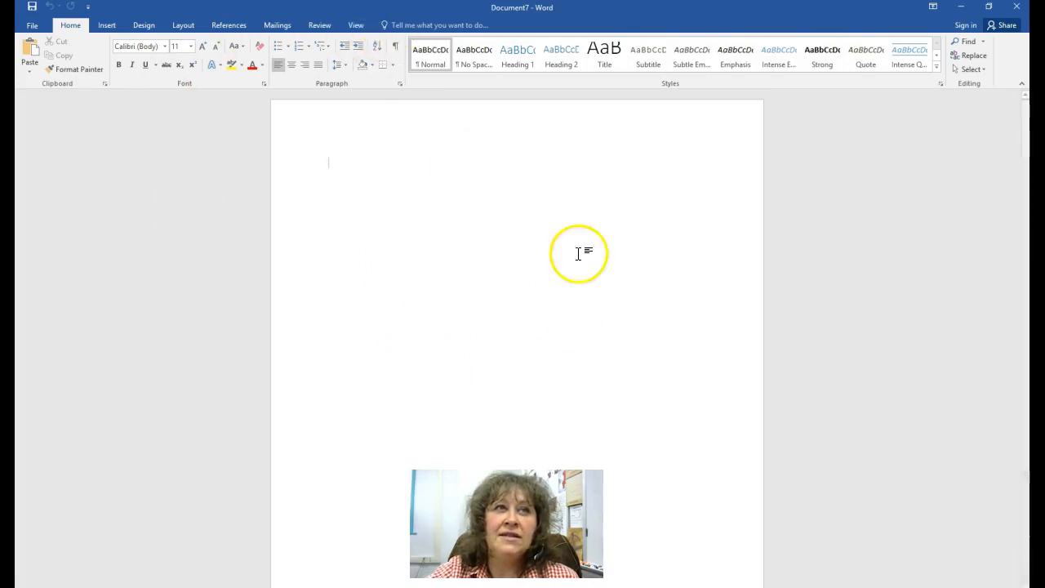
Open the page header for editing and give the first page a different header
click(514, 135)
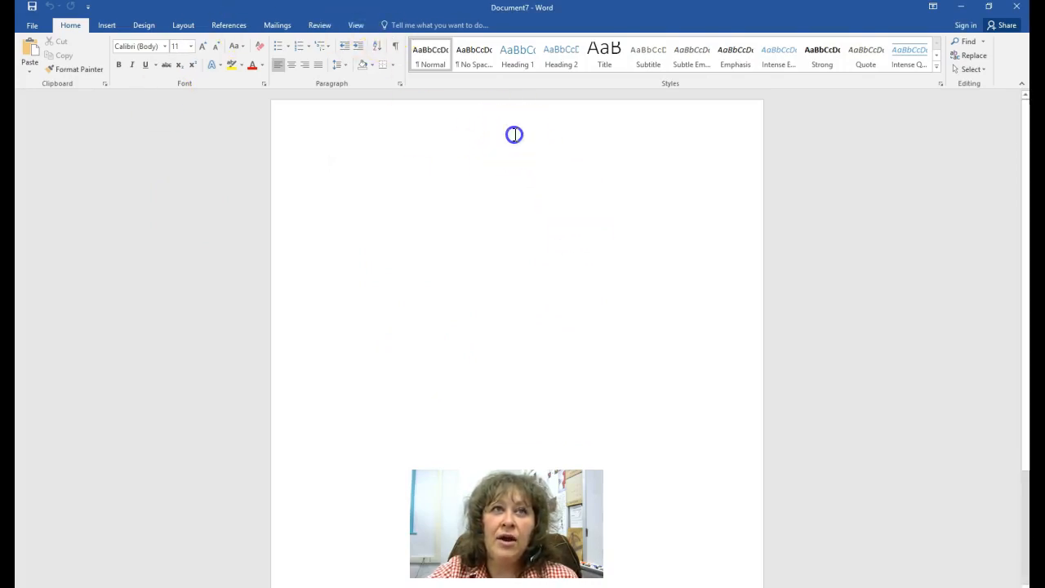
double_click(514, 135)
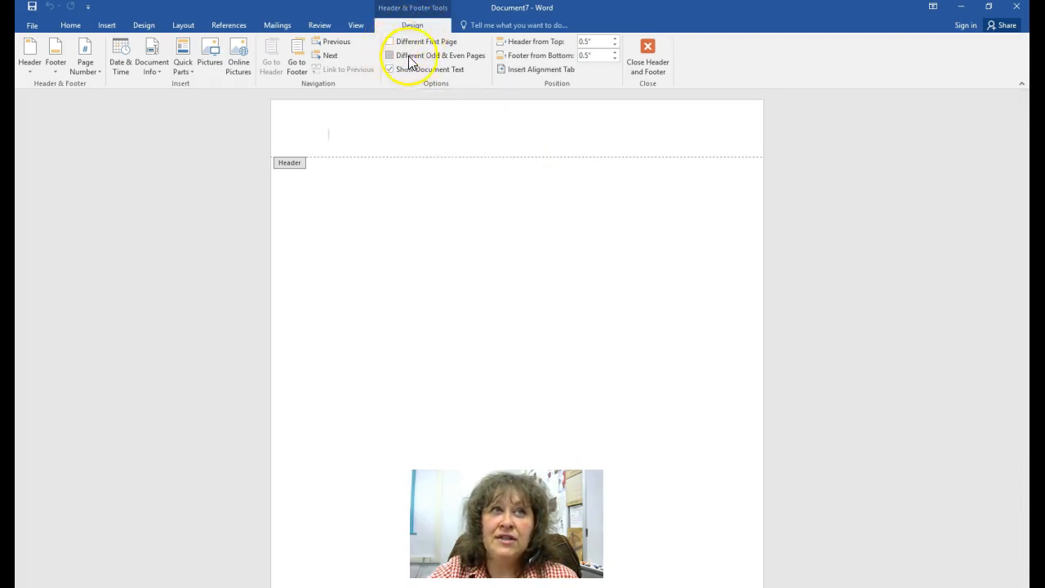
click(390, 42)
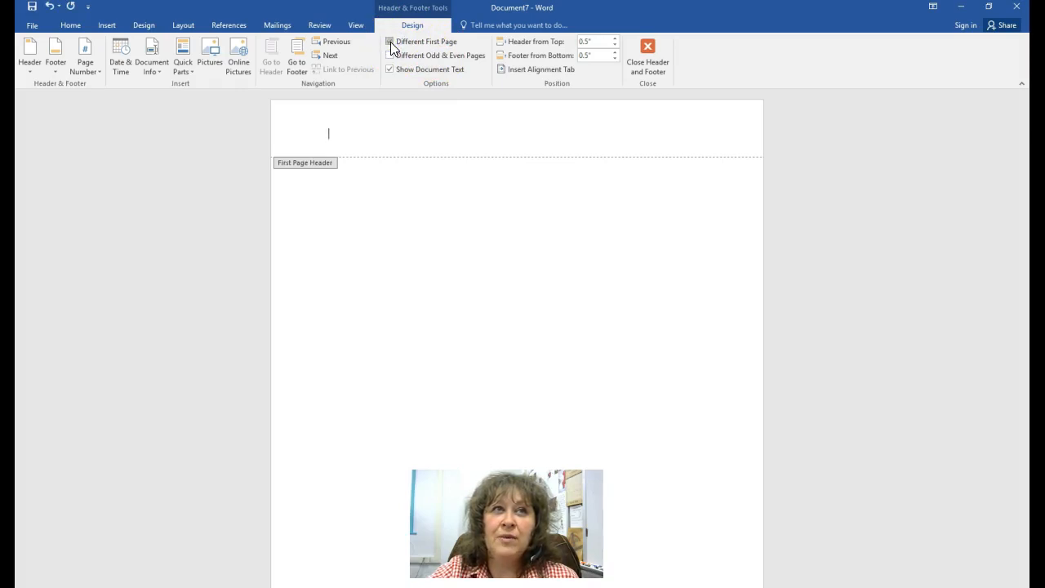
Insert a page number at the top of the page in the Plain Number 3 style
click(107, 25)
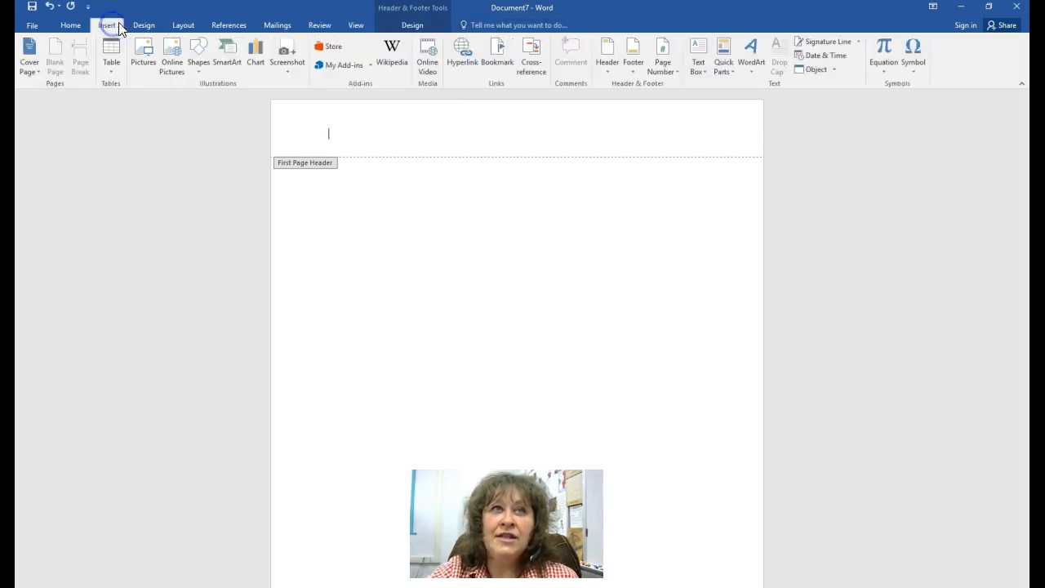
click(663, 66)
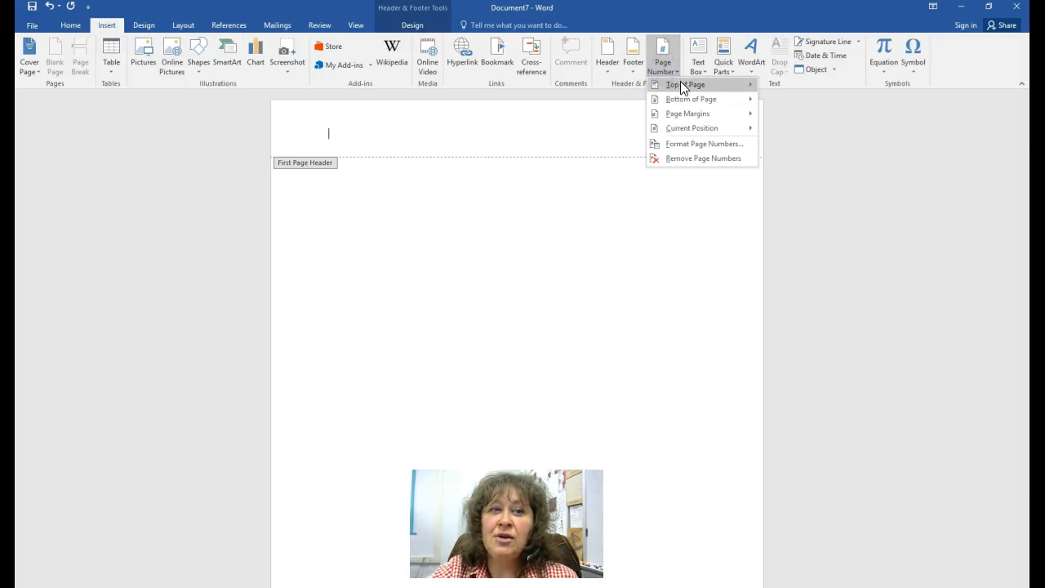
click(683, 85)
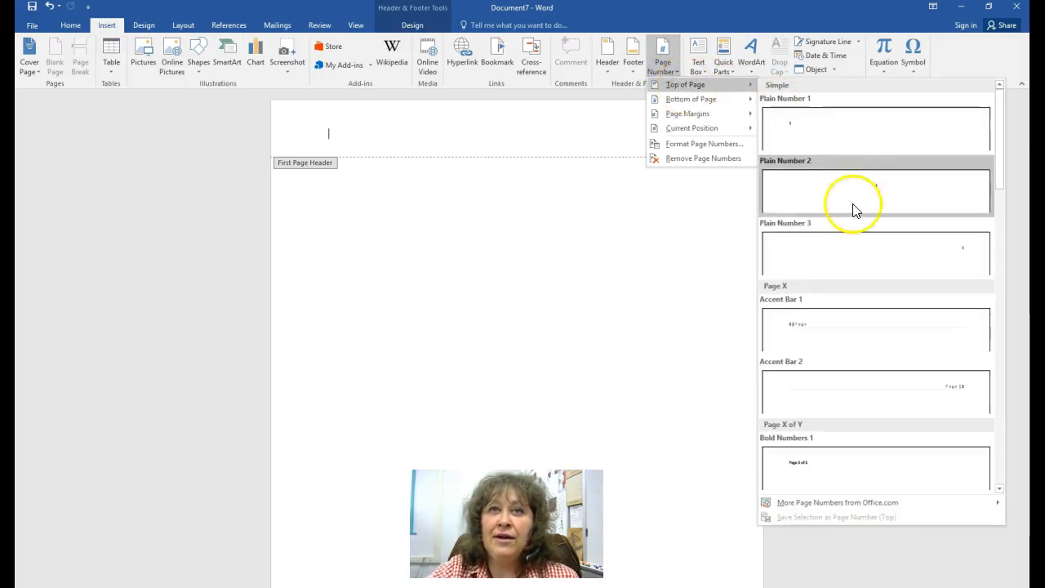
click(856, 257)
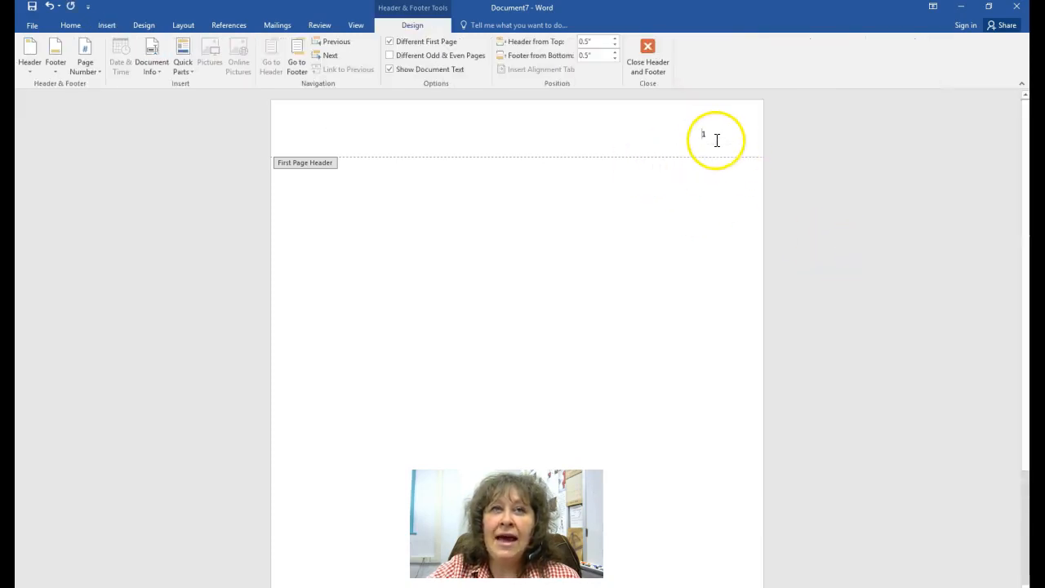
Format the header's page number in Times New Roman, size 12
click(712, 135)
drag(702, 135, 701, 135)
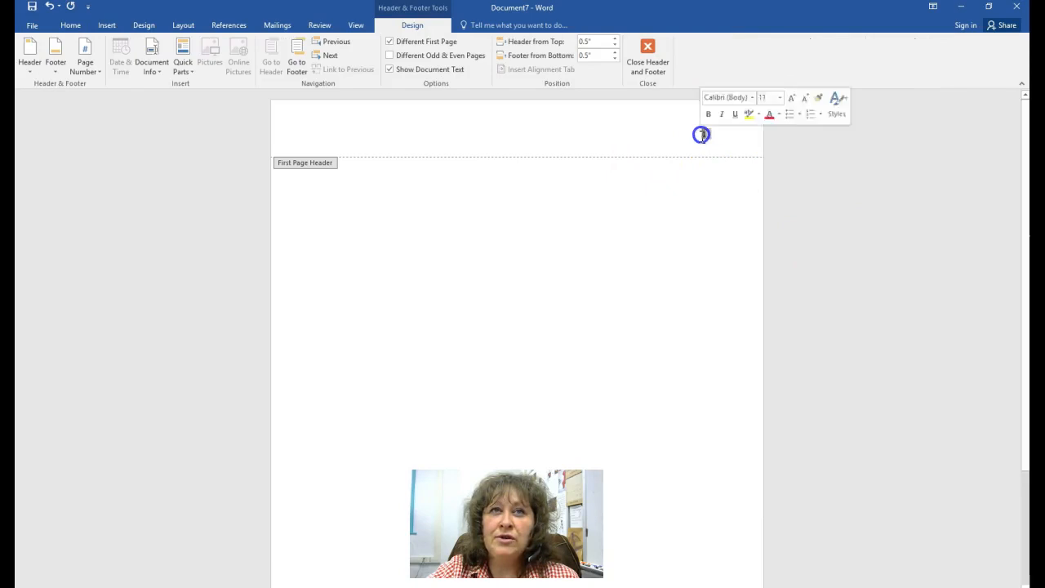
click(74, 25)
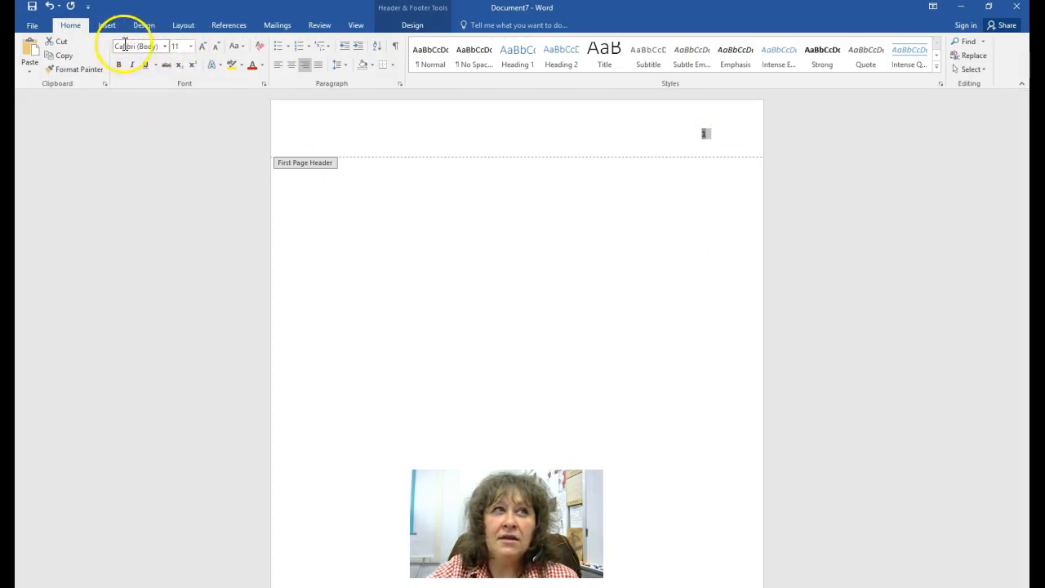
click(164, 47)
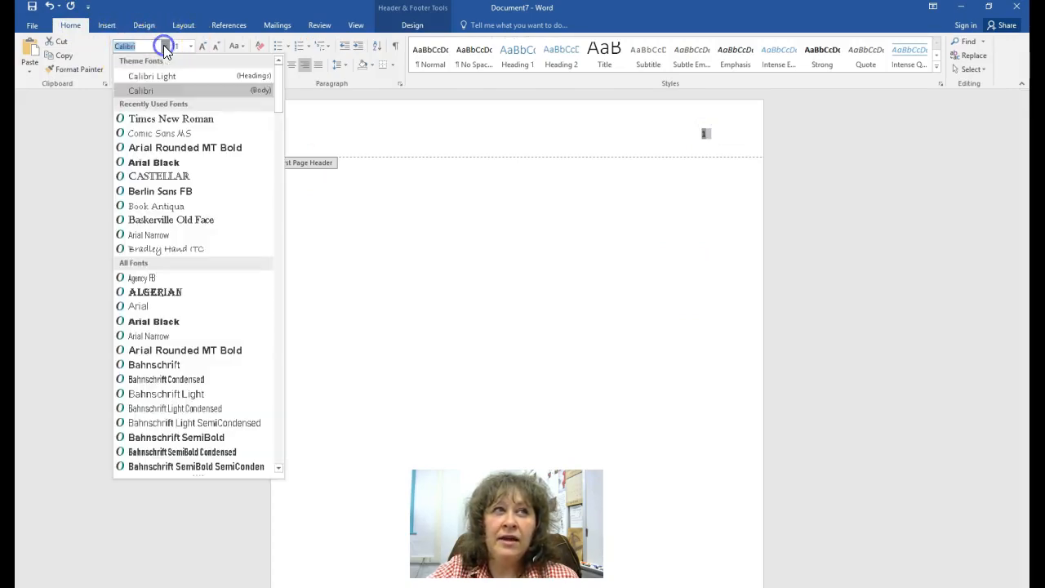
click(171, 120)
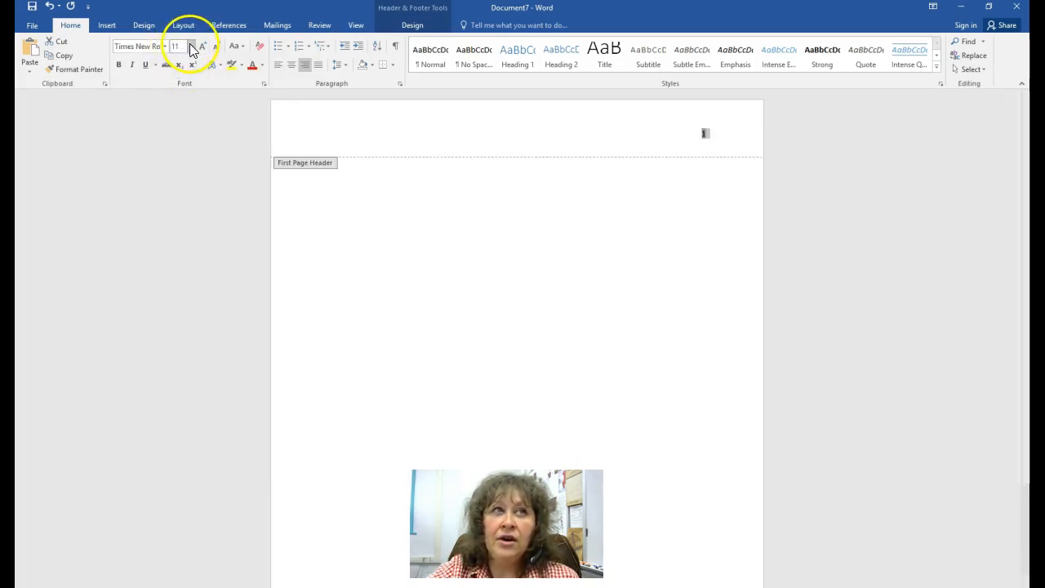
click(191, 46)
click(182, 107)
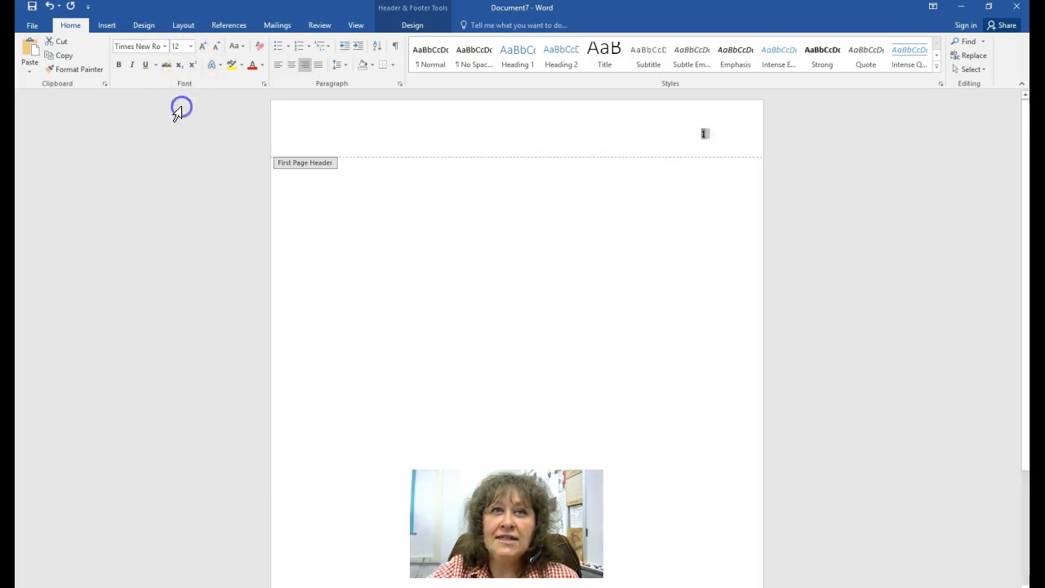
click(385, 234)
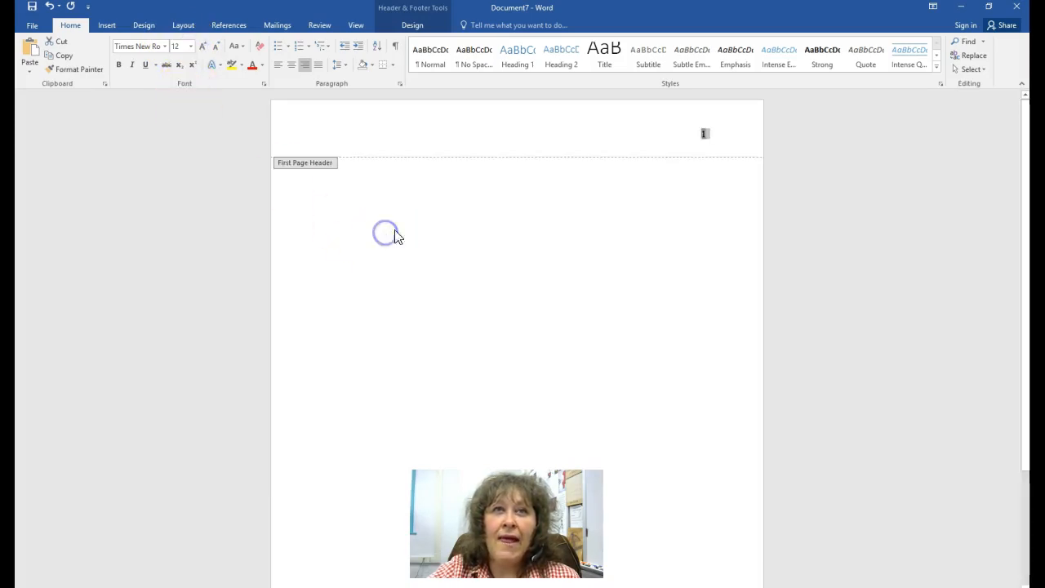
Enter "Running head: TITLE OF PAPER NO LONGER THAN 50 CHARACTERS" before the page number in the first-page header, with space between them
key(Left)
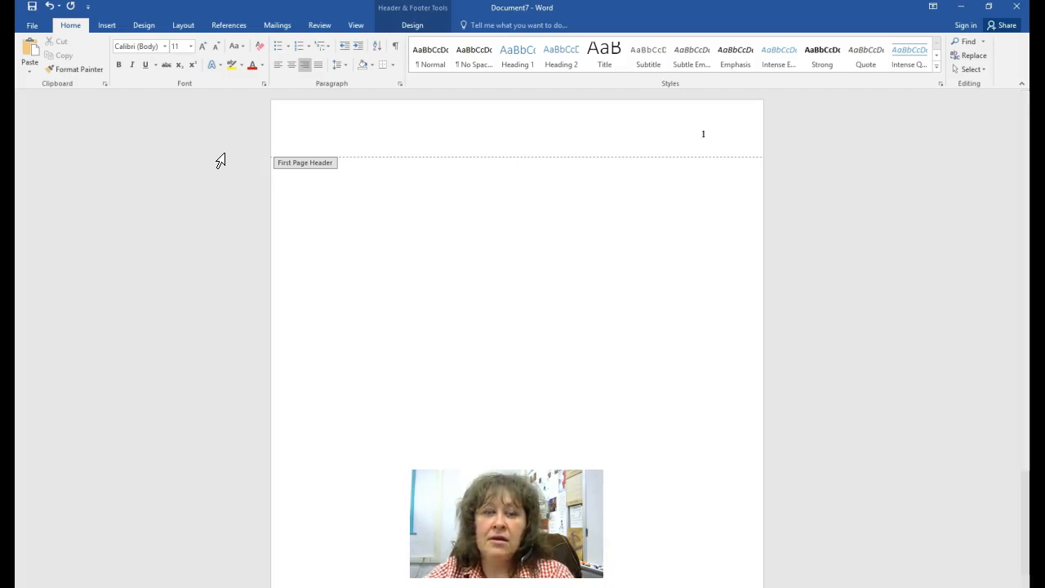
click(267, 163)
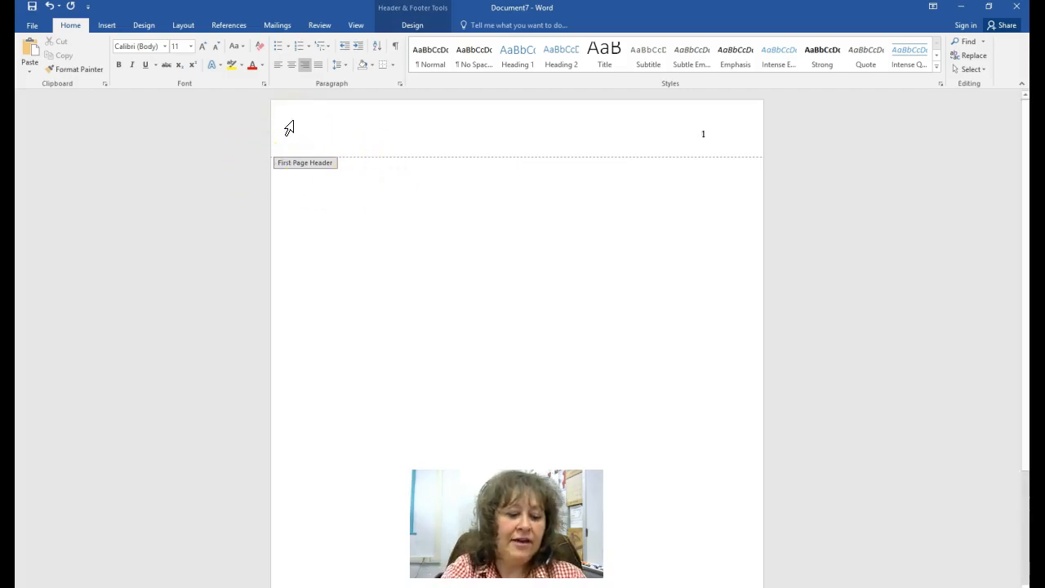
text(Running head:  TITLE OF PAPER)
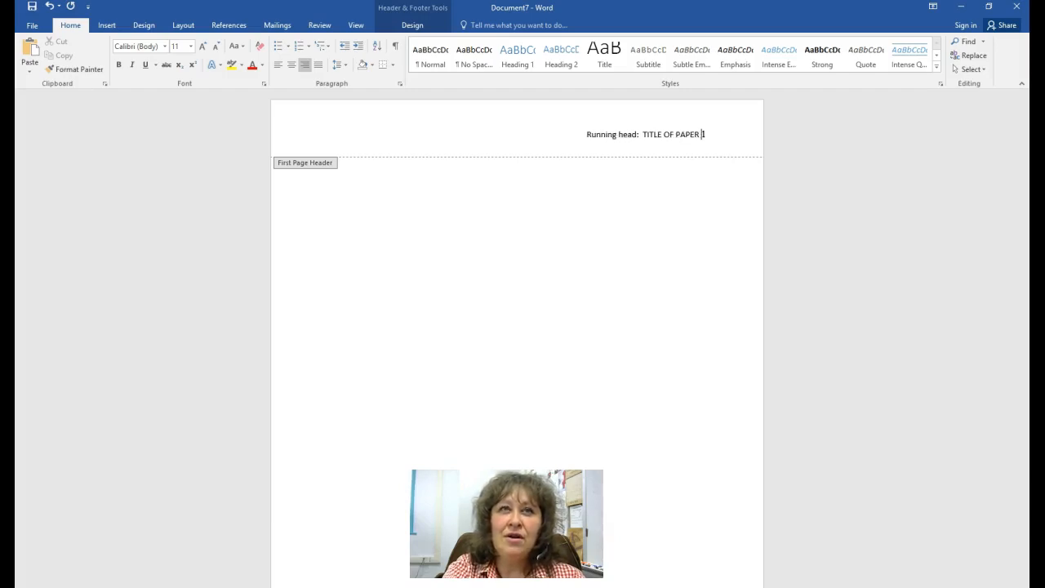
text(O LONGER THA)
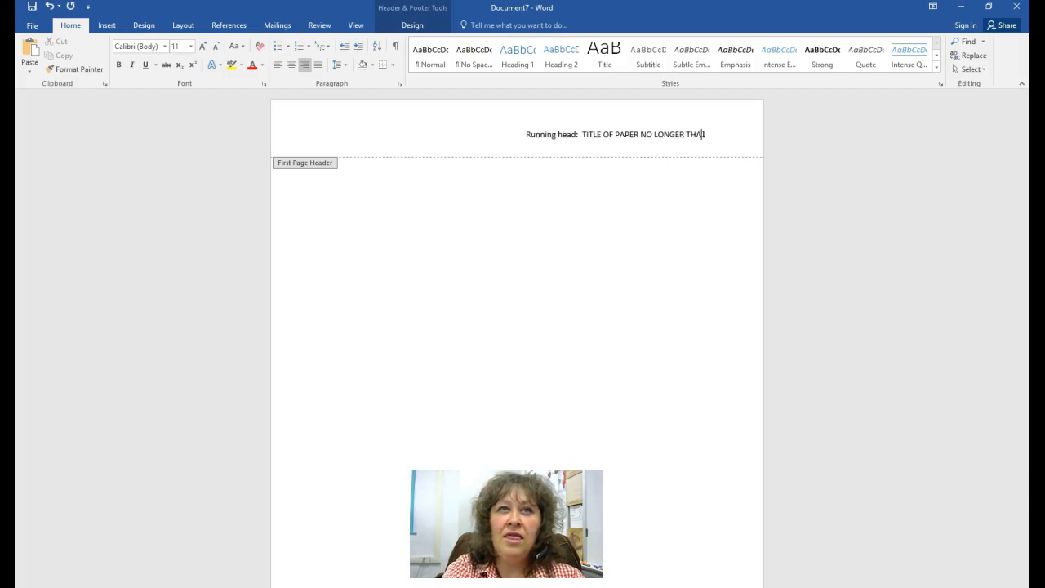
text(N 50 CHARACTERS)
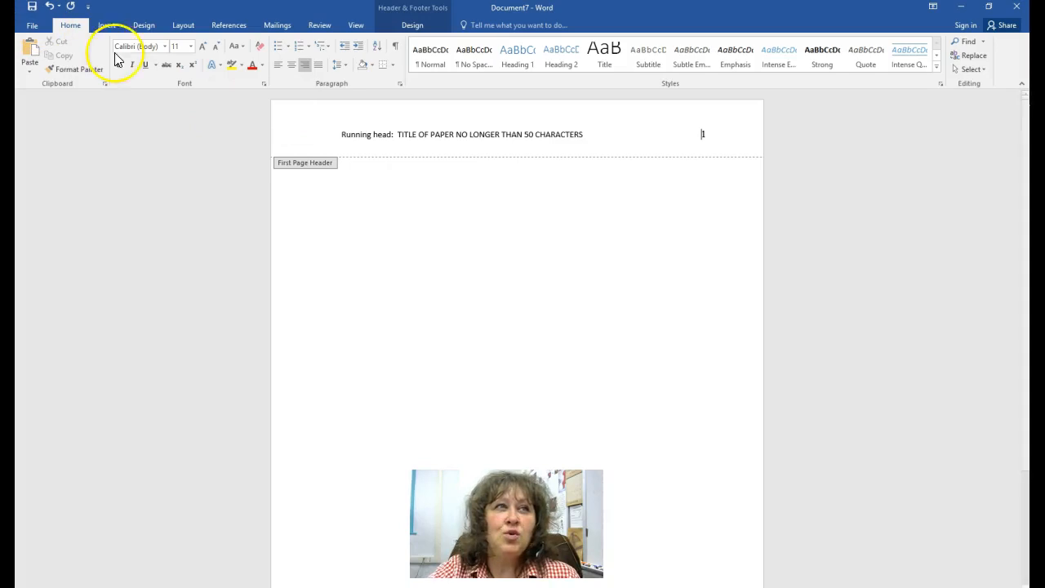
Format the running head text in the header in Times New Roman, size 12
drag(602, 136, 341, 135)
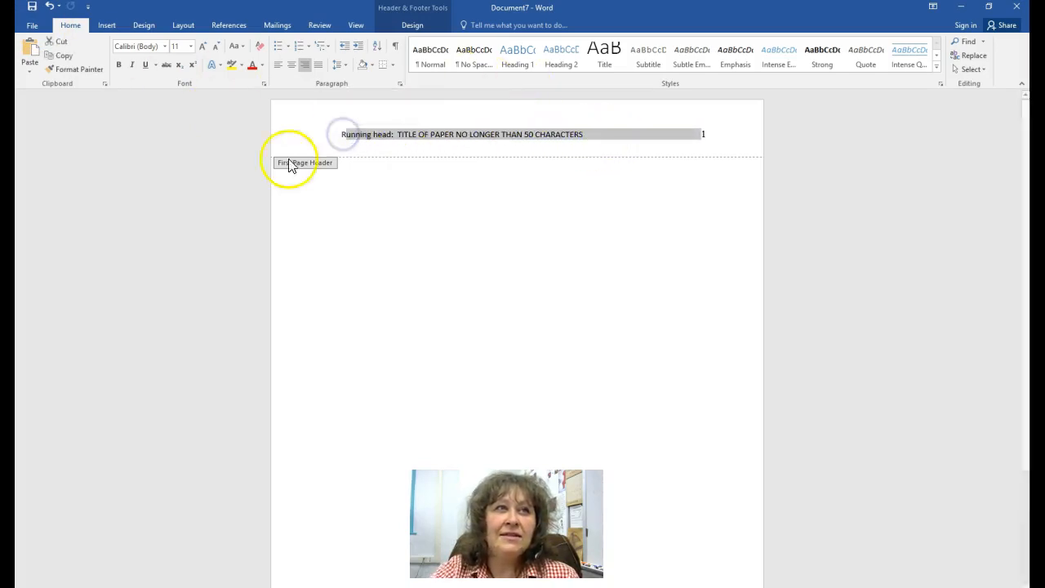
drag(631, 144, 332, 136)
click(167, 46)
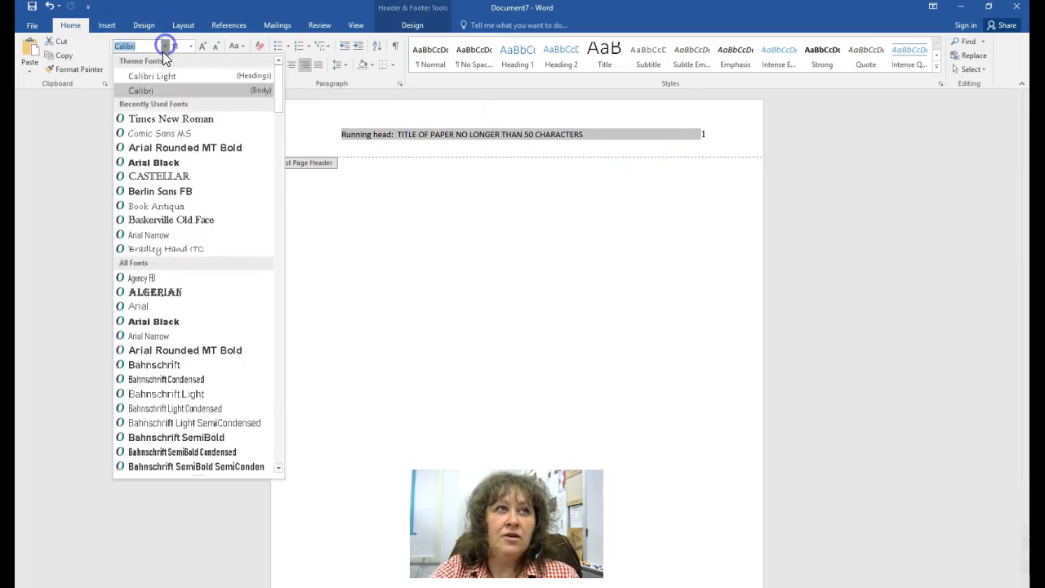
click(172, 116)
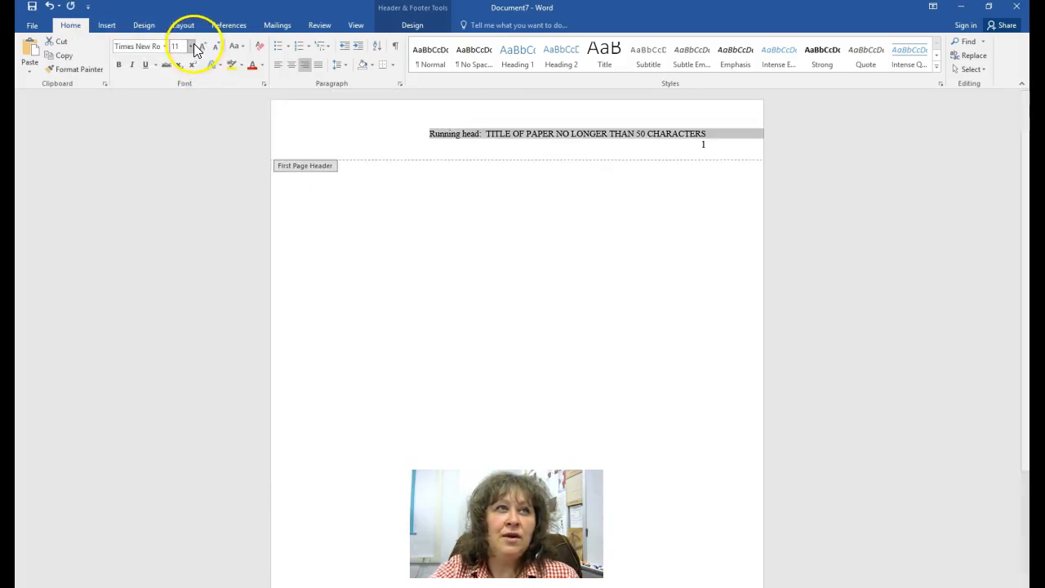
click(191, 46)
click(176, 105)
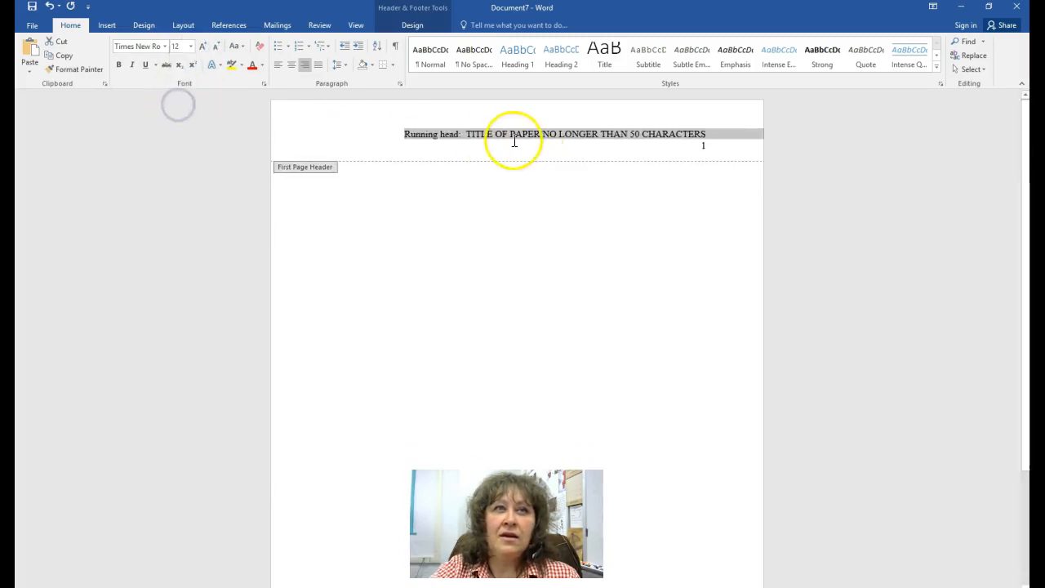
Left-align the running head and page number in the first-page header
click(695, 150)
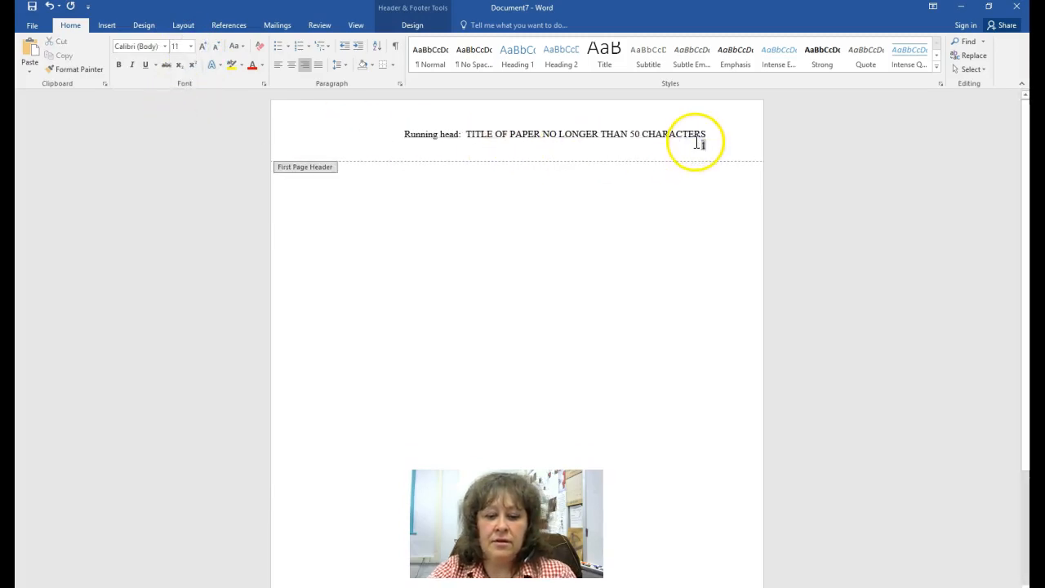
click(711, 133)
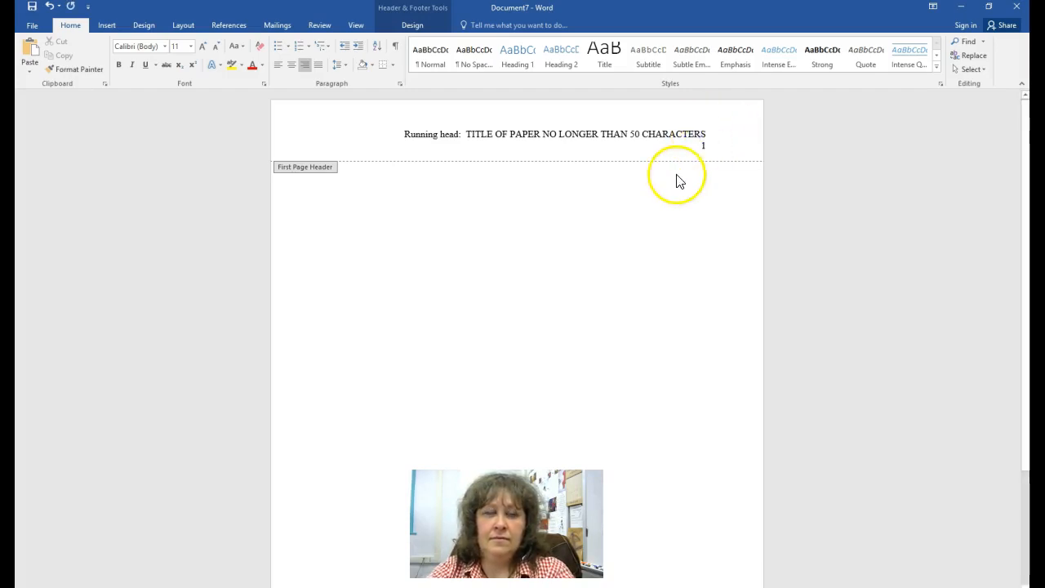
click(614, 149)
click(707, 145)
click(405, 134)
key(ctrl+e)
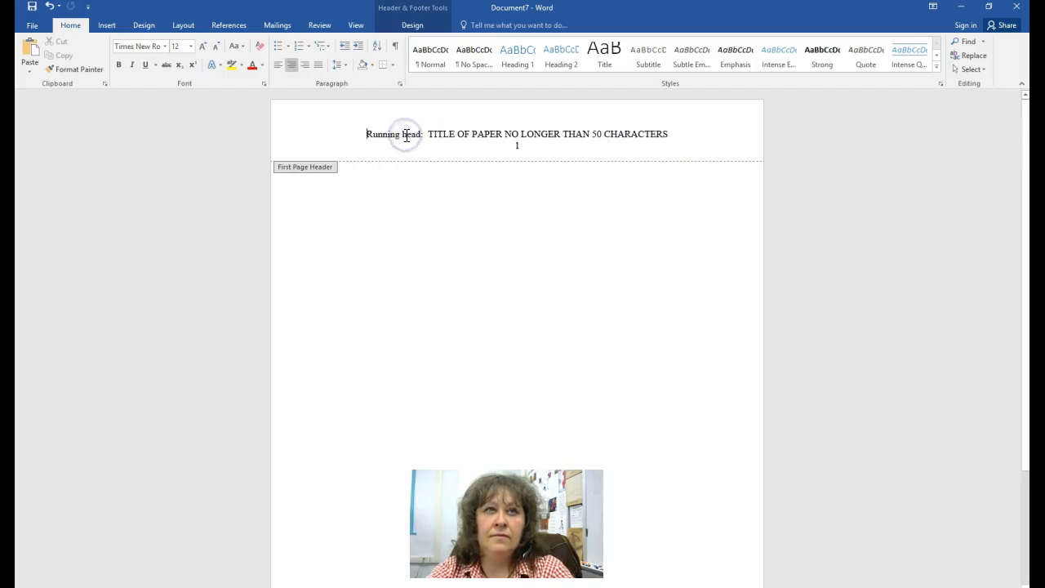
key(ctrl+l)
Try to bring the page number up onto the same line as the running head in the first-page header
click(329, 145)
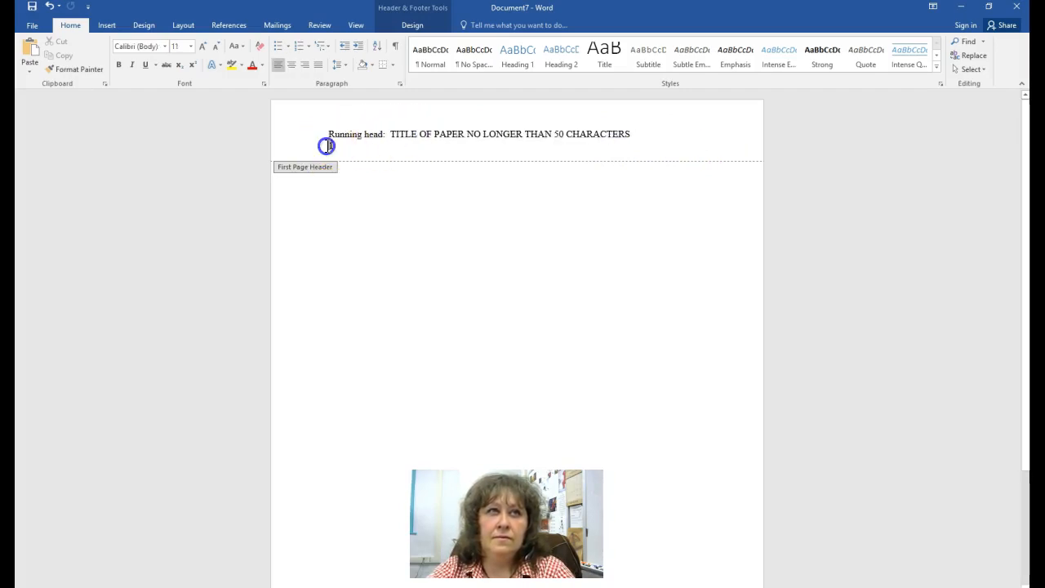
double_click(330, 145)
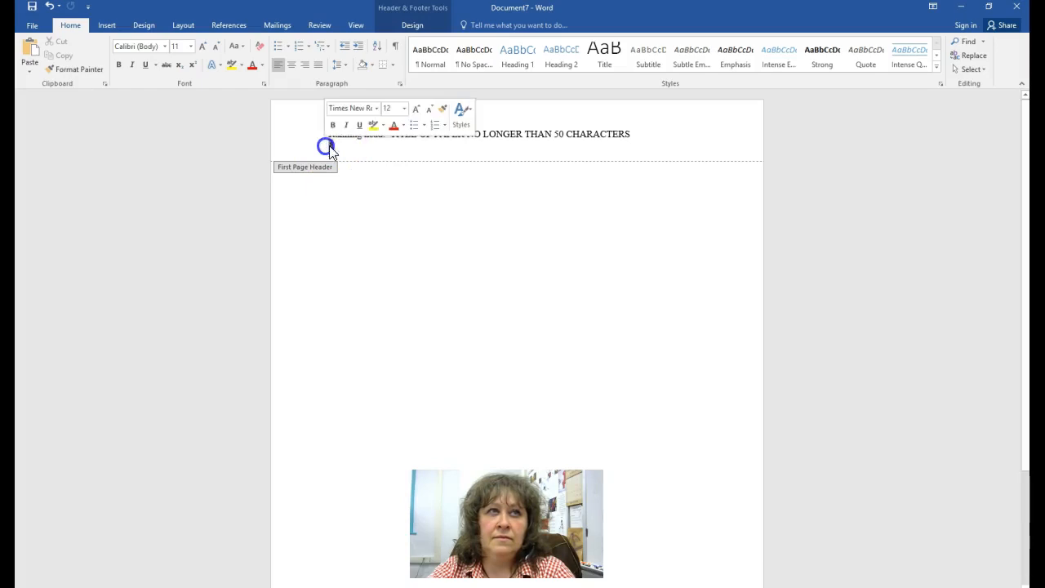
right_click(344, 145)
click(325, 147)
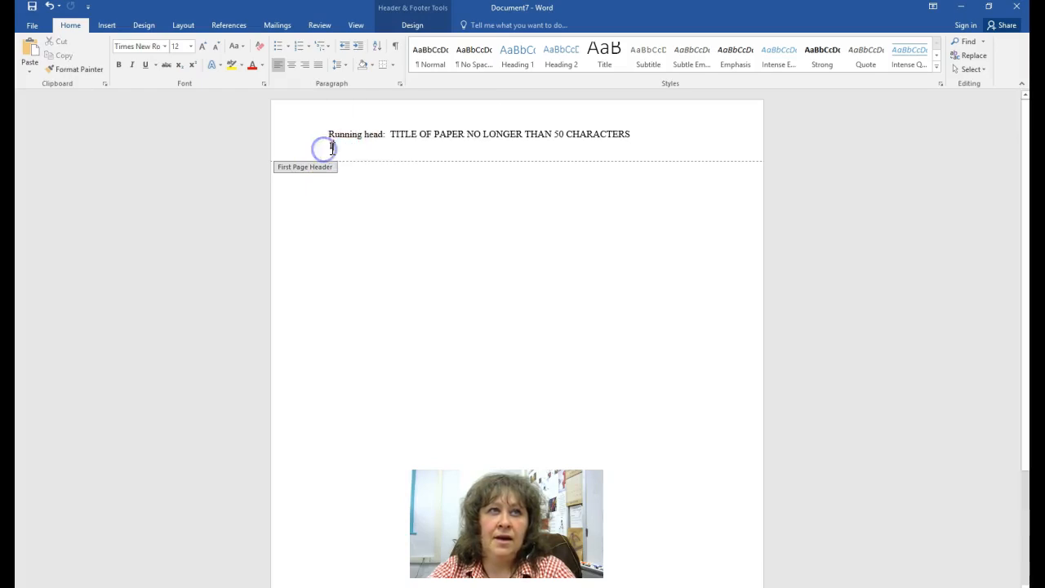
right_click(331, 147)
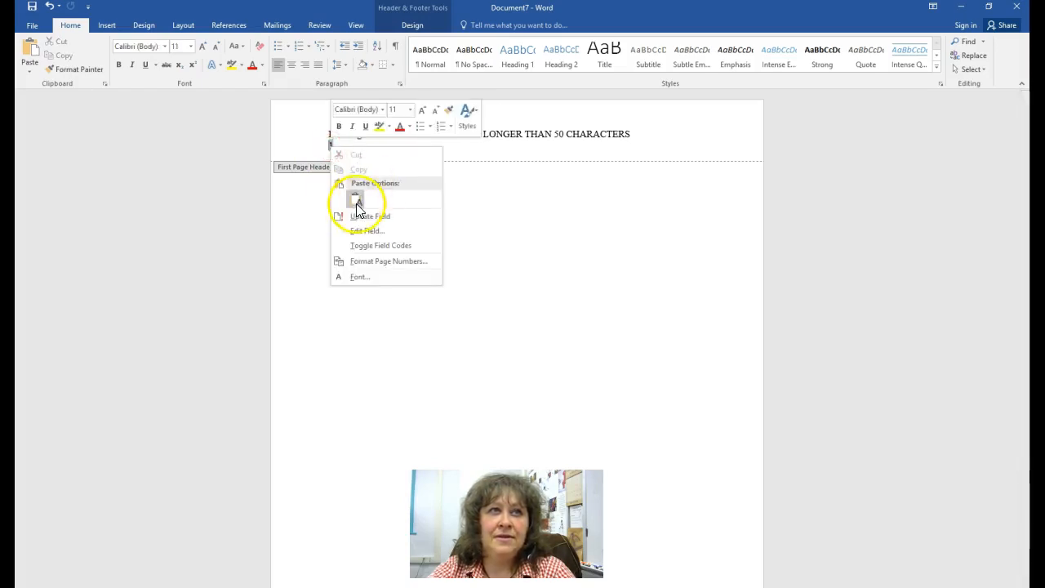
click(545, 151)
click(352, 147)
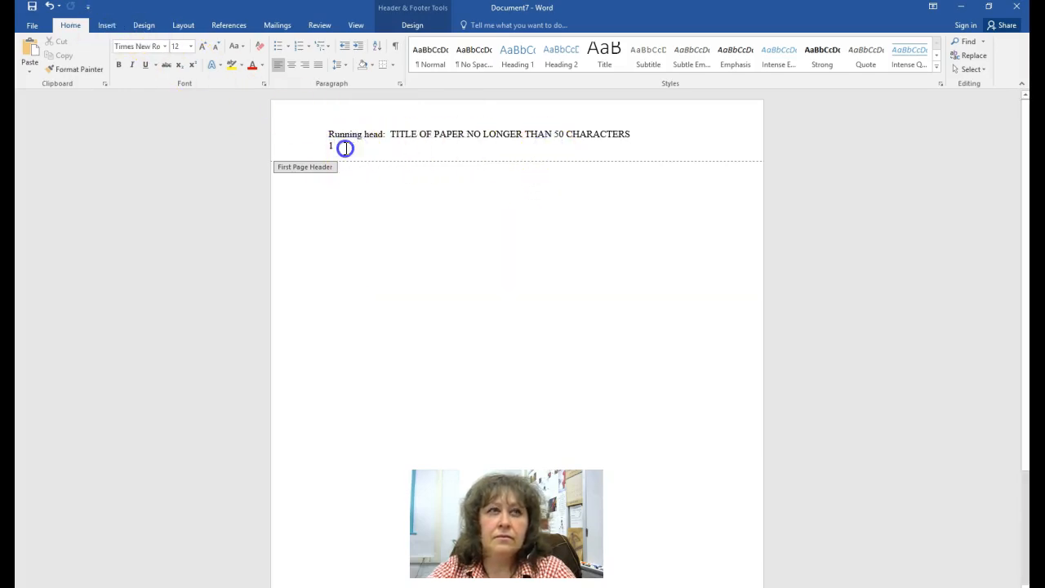
double_click(339, 148)
drag(649, 145, 332, 133)
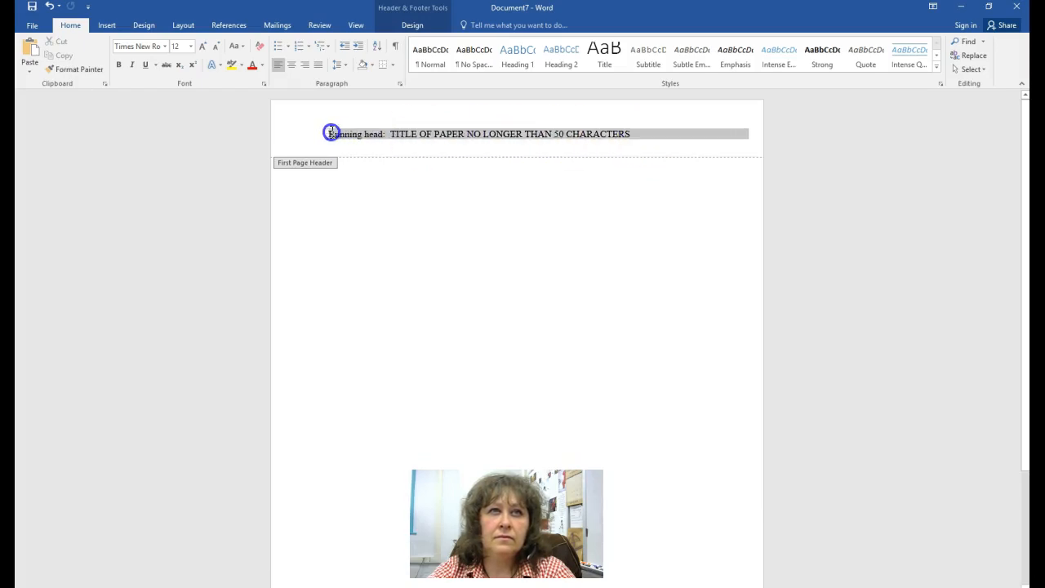
click(661, 144)
click(648, 136)
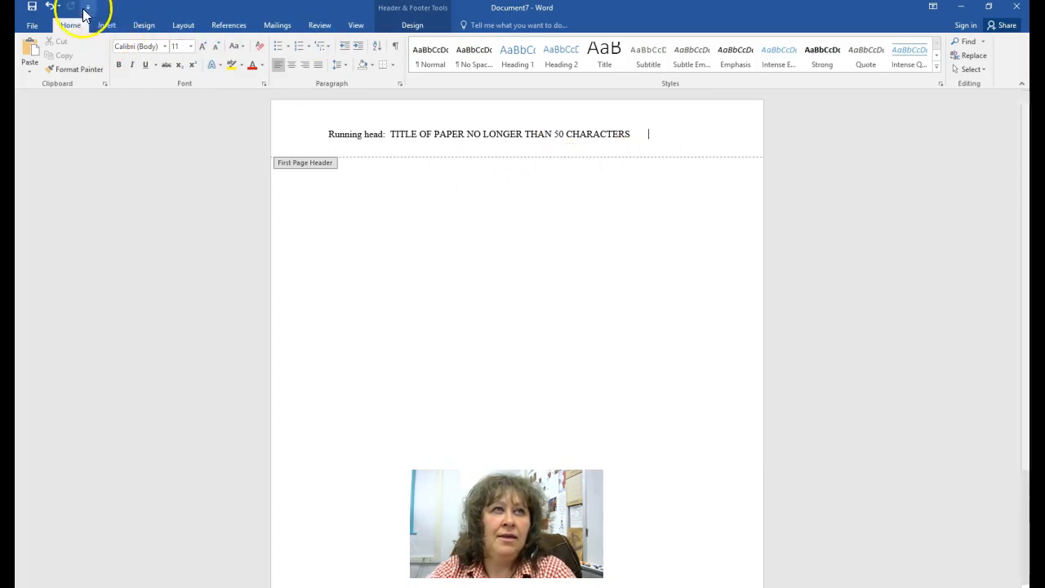
Insert a Plain Number 3 page number at the top of the first page
click(106, 25)
click(664, 58)
mouse_move(739, 88)
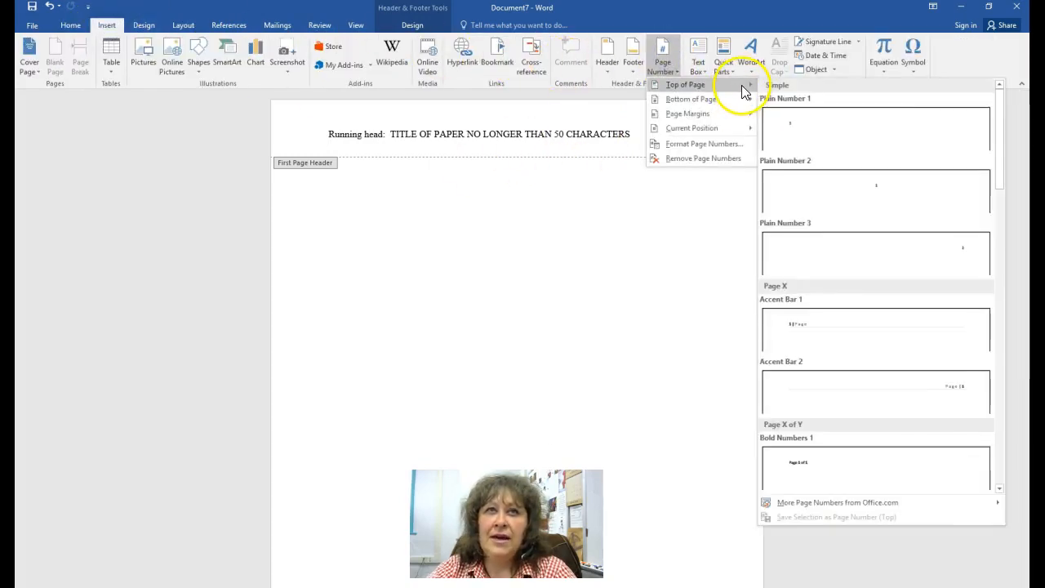
click(844, 254)
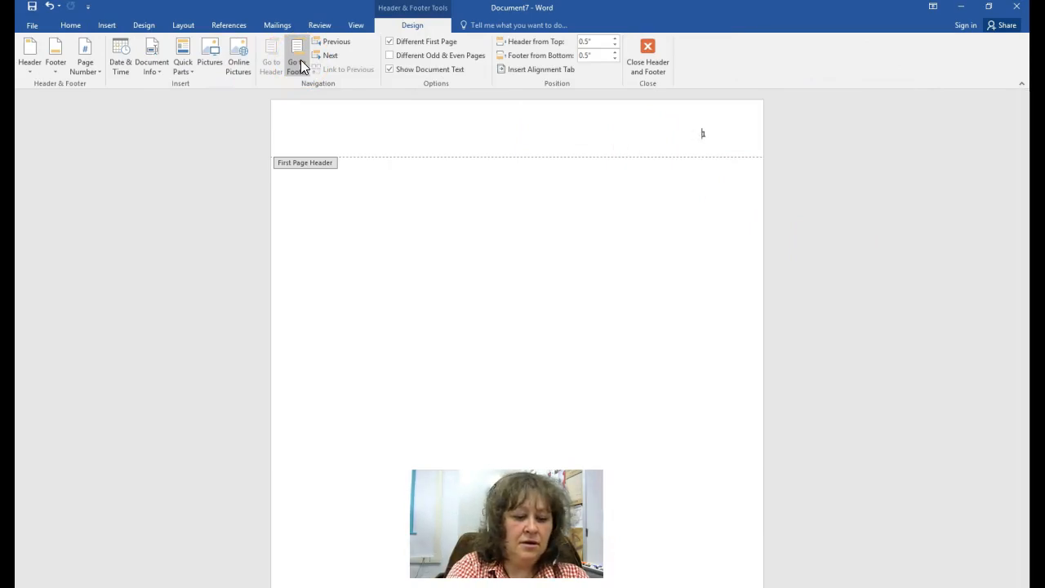
Enter "Running head: TITLE OF PAPER IN ALL CAPS NO MORE THAN 50 CHARACTERS" before the page number, separate them with space, and close the header
text(ad: TITLE)
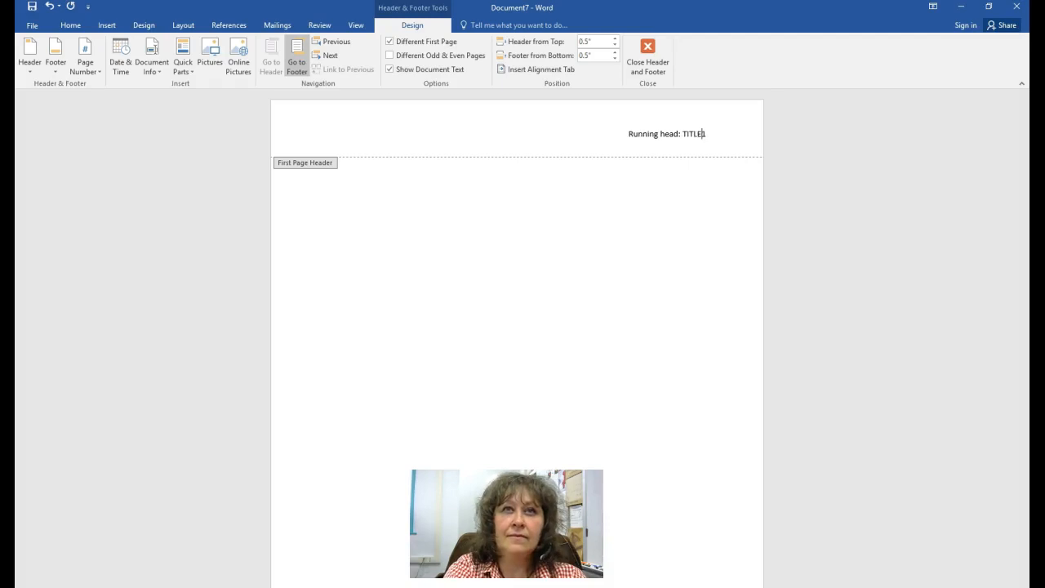
text(PAPER IN )
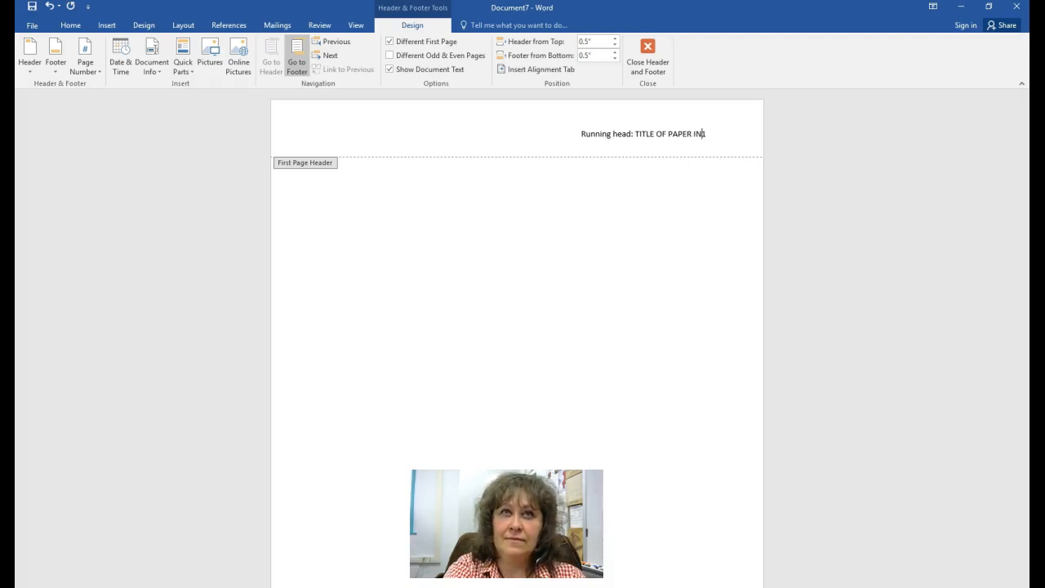
text(ALL CAPS )
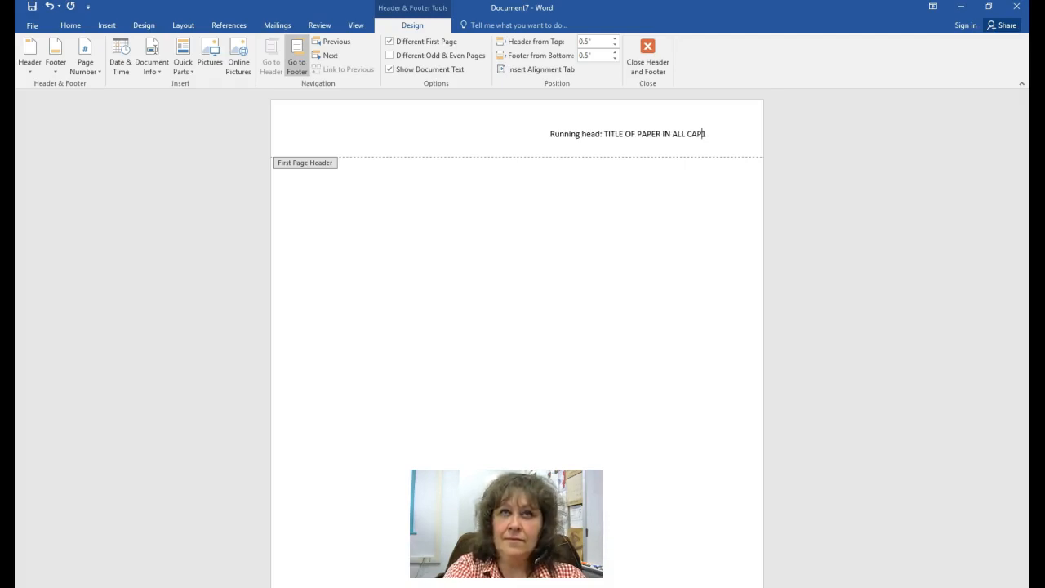
text(NO MORE TH)
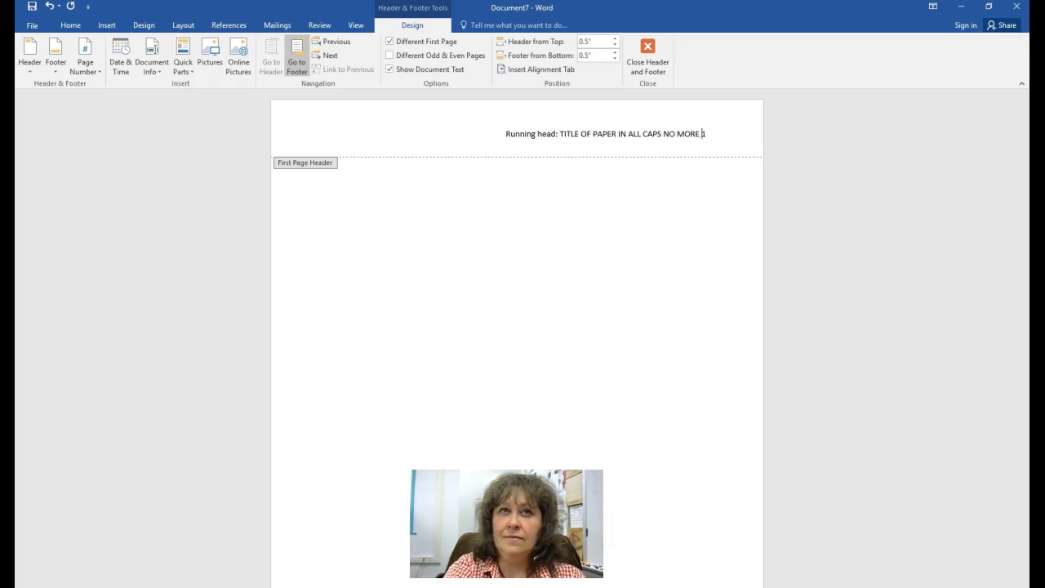
text(AN 50 CHARACTERS)
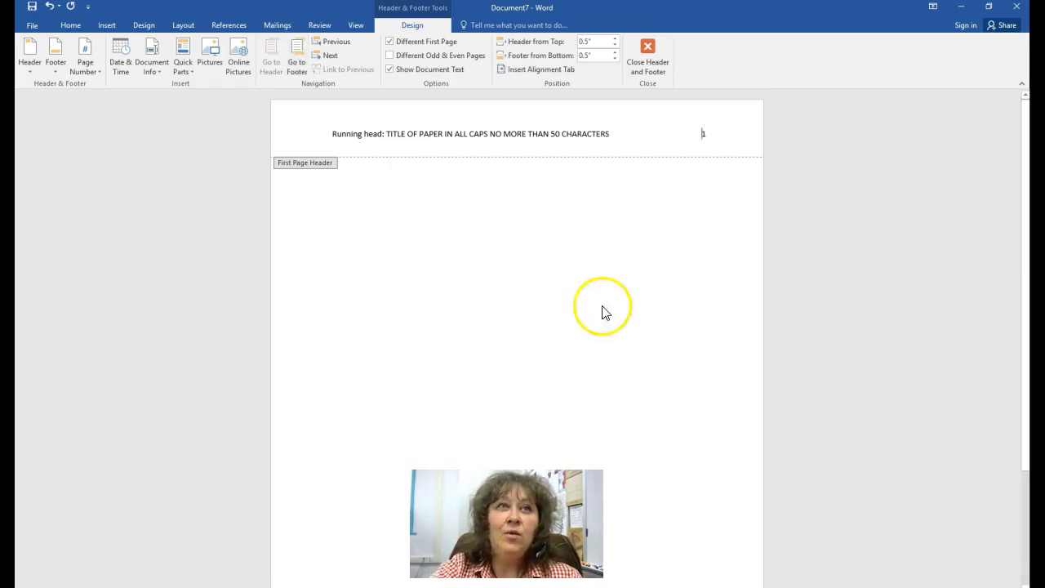
scroll(613, 261, down, 3)
scroll(611, 257, down, 1)
click(611, 248)
click(647, 59)
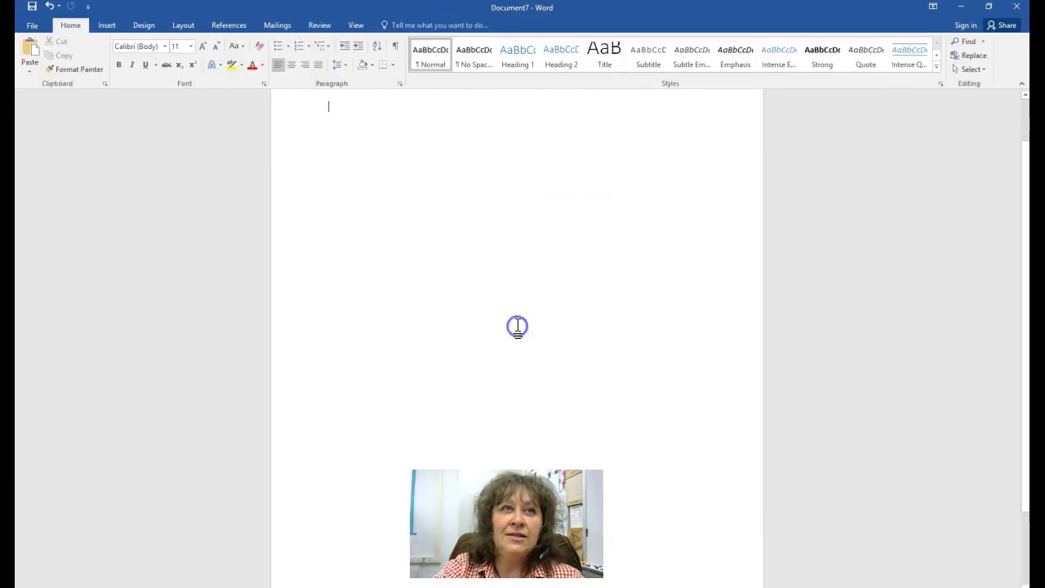
Add blank lines to the document body until the text runs onto a second page
key(Return)
key(Return)
key(Return)
key(Return)
key(Return)
key(Return)
key(Return)
key(Return)
key(Return)
key(Return)
key(Return)
key(Return)
key(Return)
key(Return)
key(Return)
key(Return)
key(Return)
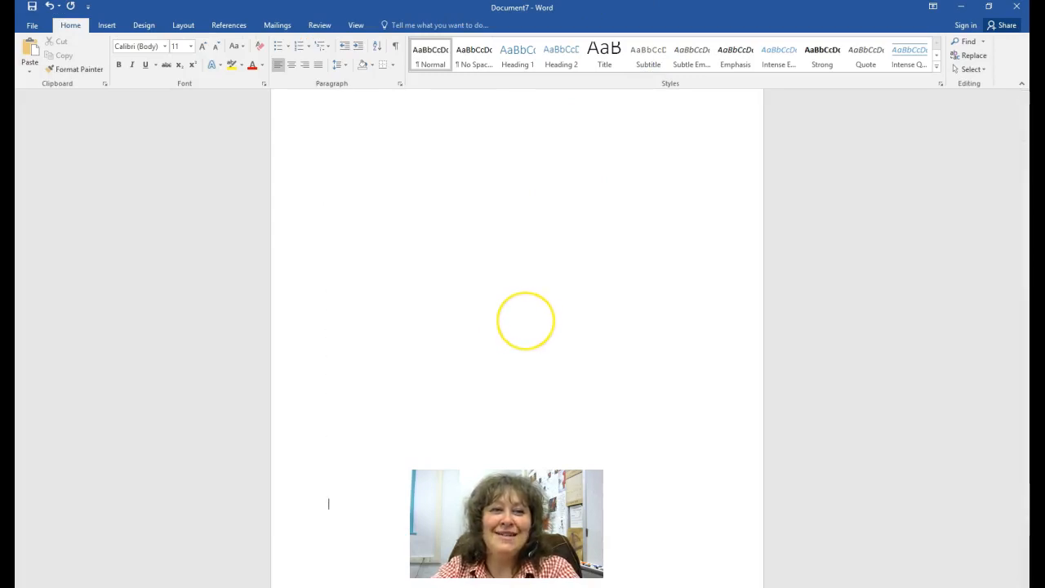
key(Return)
key(Return)
key(Return)
key(Return)
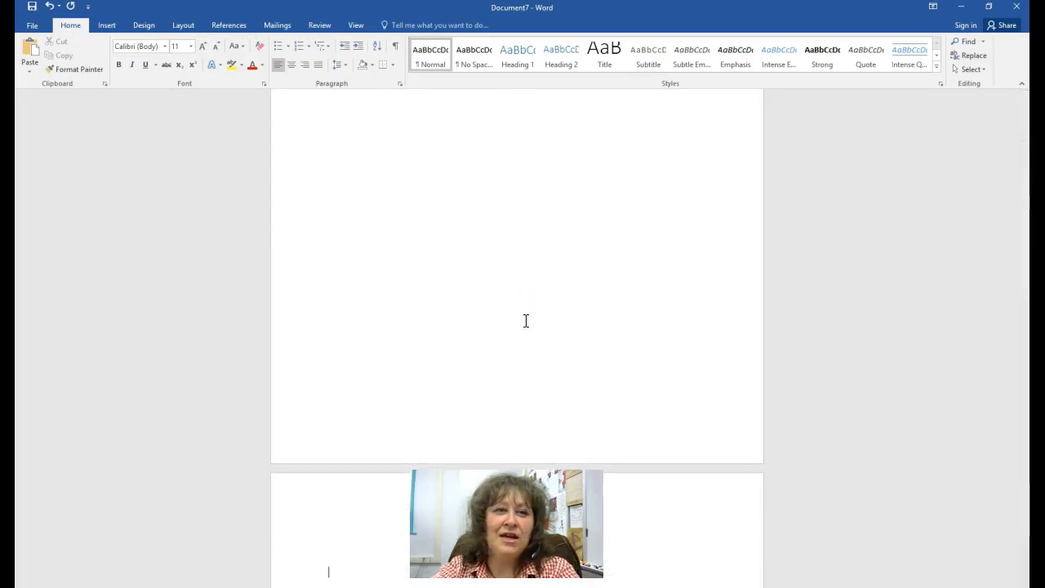
Open the second page's header and insert a Plain Number 3 page number at the top of the page
double_click(529, 427)
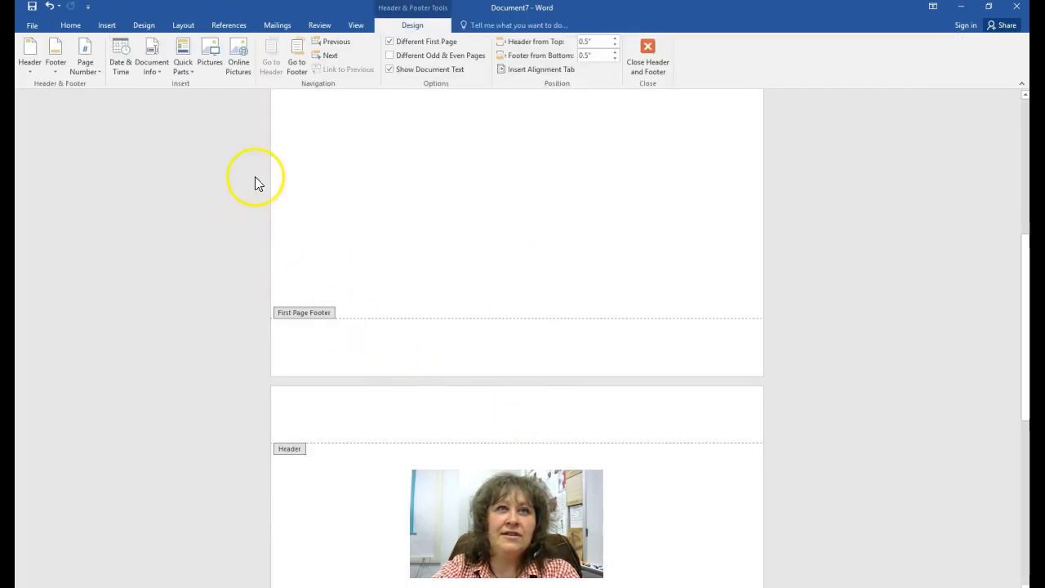
click(109, 25)
click(679, 46)
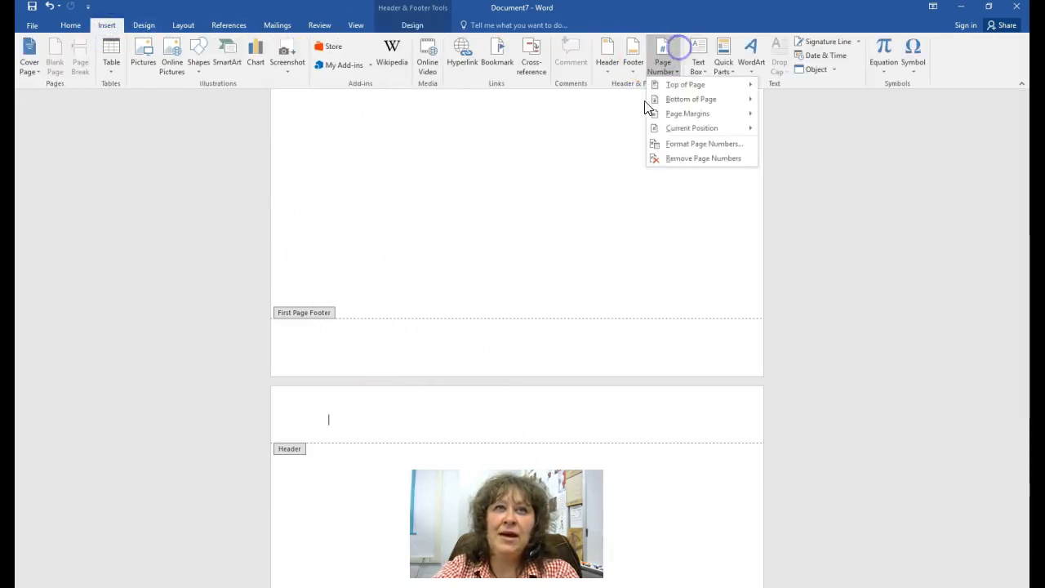
mouse_move(752, 87)
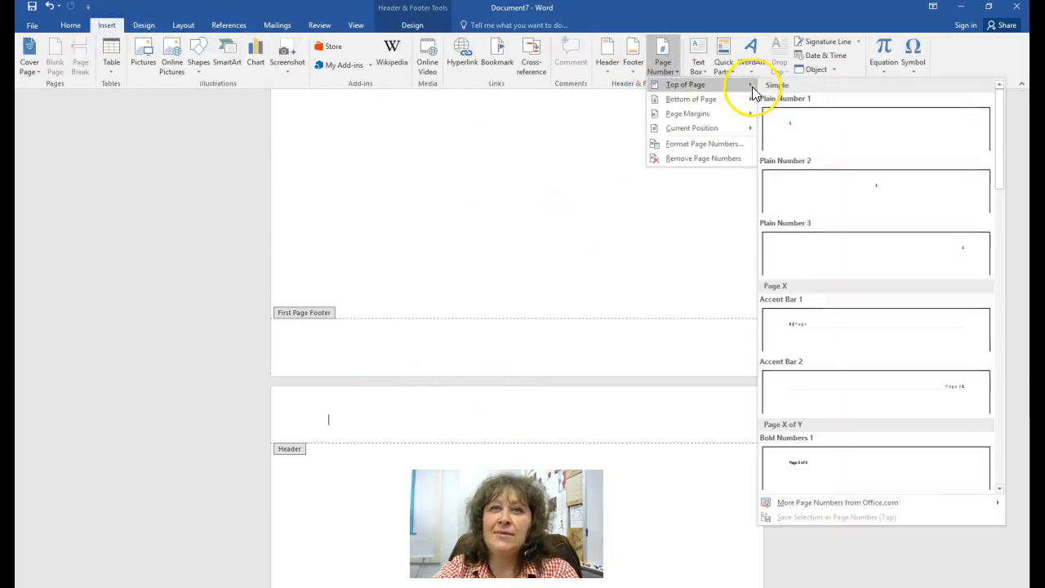
click(905, 266)
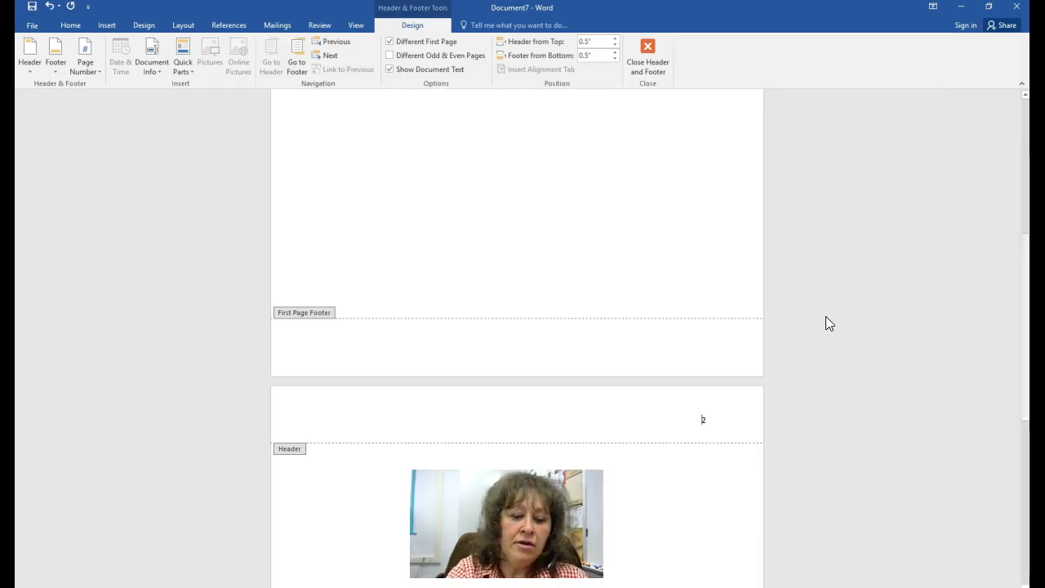
Enter "TITLE OF PAPER" before the second page's number, spaced over toward the left margin, and return to the document body
text(TITLE )
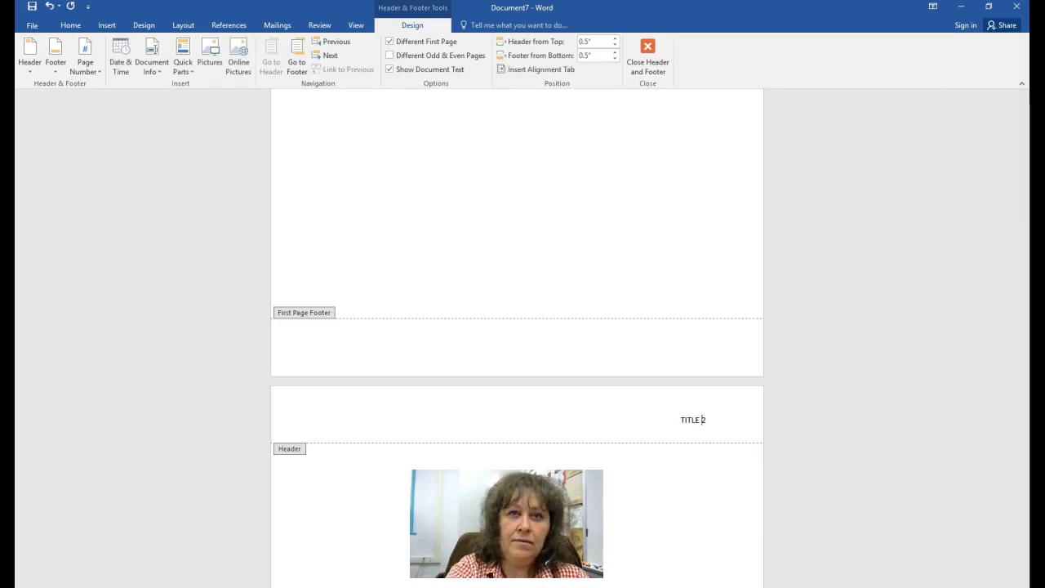
text(OF PAPER)
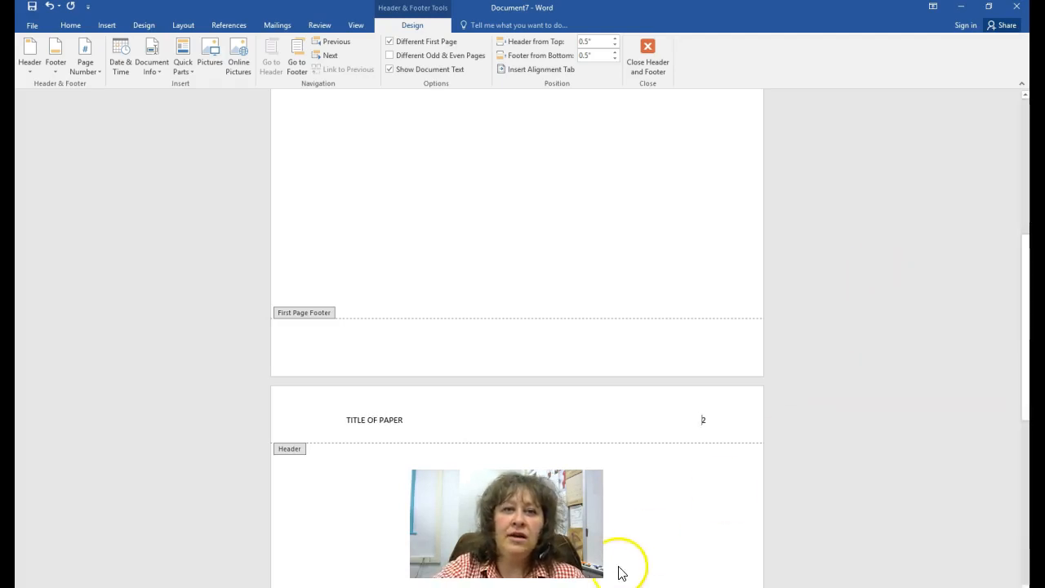
double_click(649, 534)
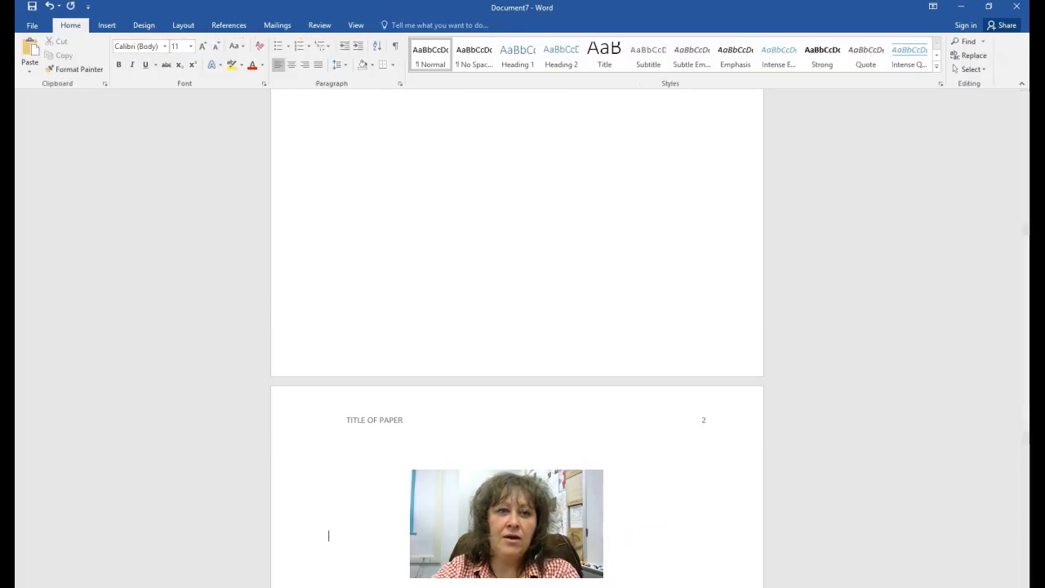
Extend the document with blank lines onto a fourth page and check the header on each new page
scroll(327, 555, down, 2)
scroll(328, 571, down, 12)
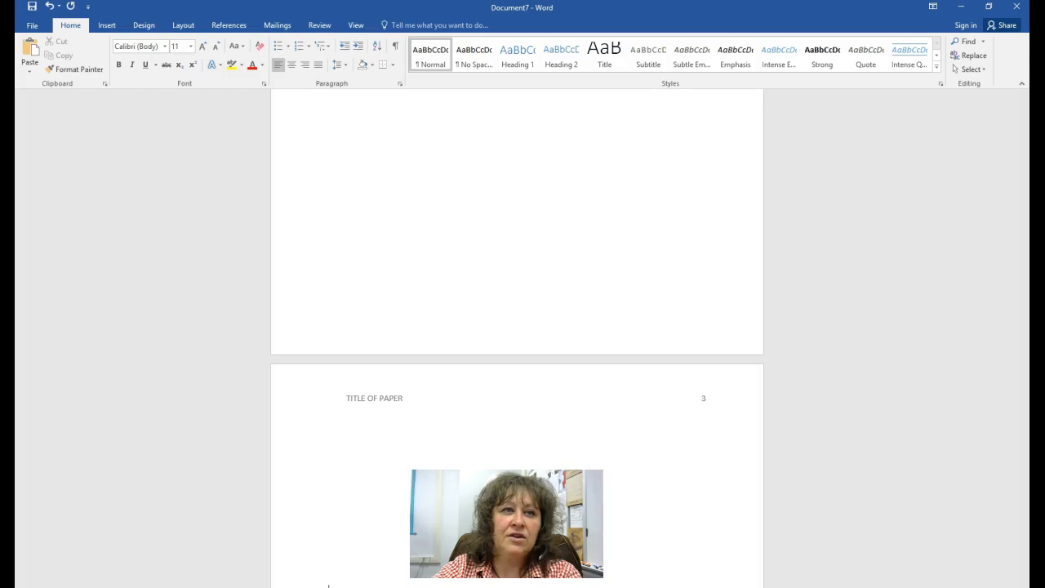
scroll(328, 584, down, 7)
scroll(329, 585, down, 3)
scroll(328, 585, down, 3)
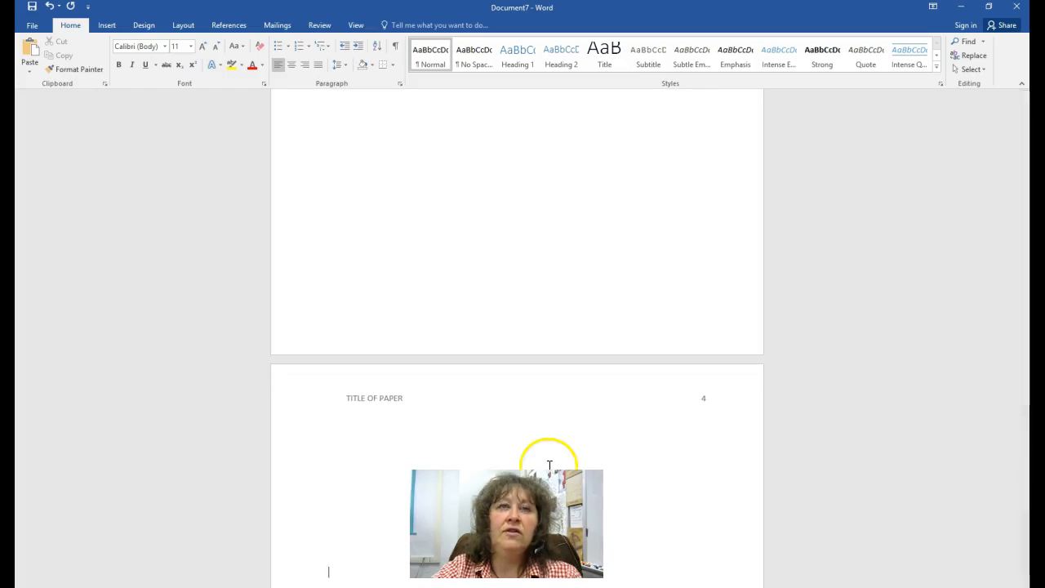
Center the first line of page 2 and enter the heading "Abstract"
scroll(549, 462, up, 15)
scroll(550, 462, up, 12)
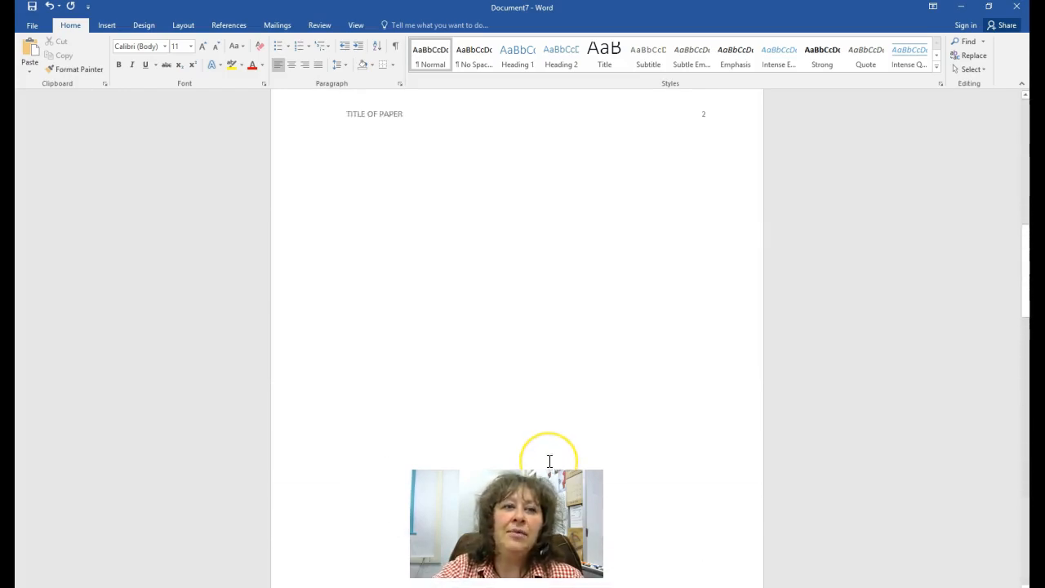
scroll(533, 418, down, 2)
click(491, 383)
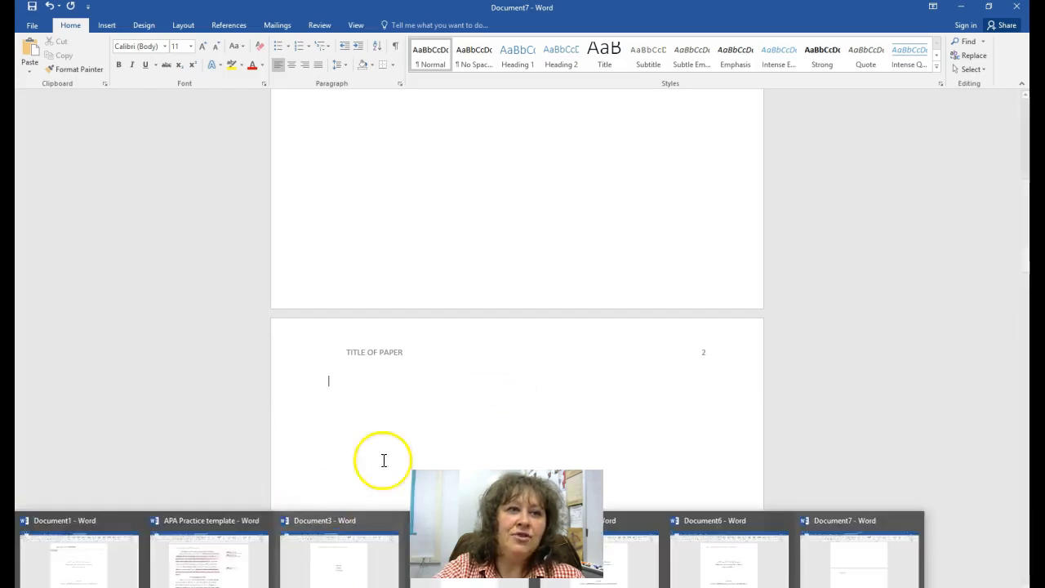
click(292, 65)
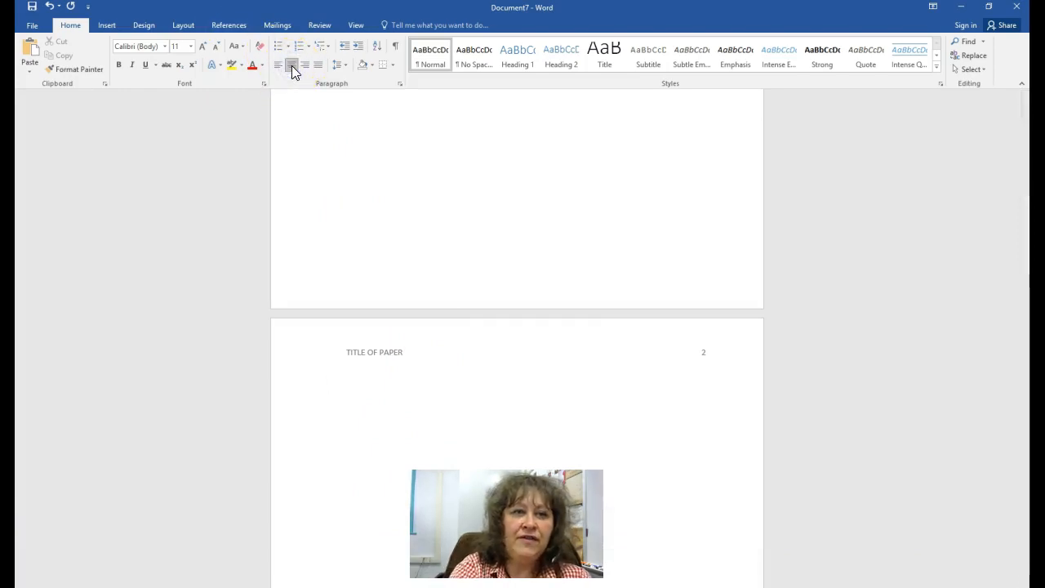
text(abSTRAC)
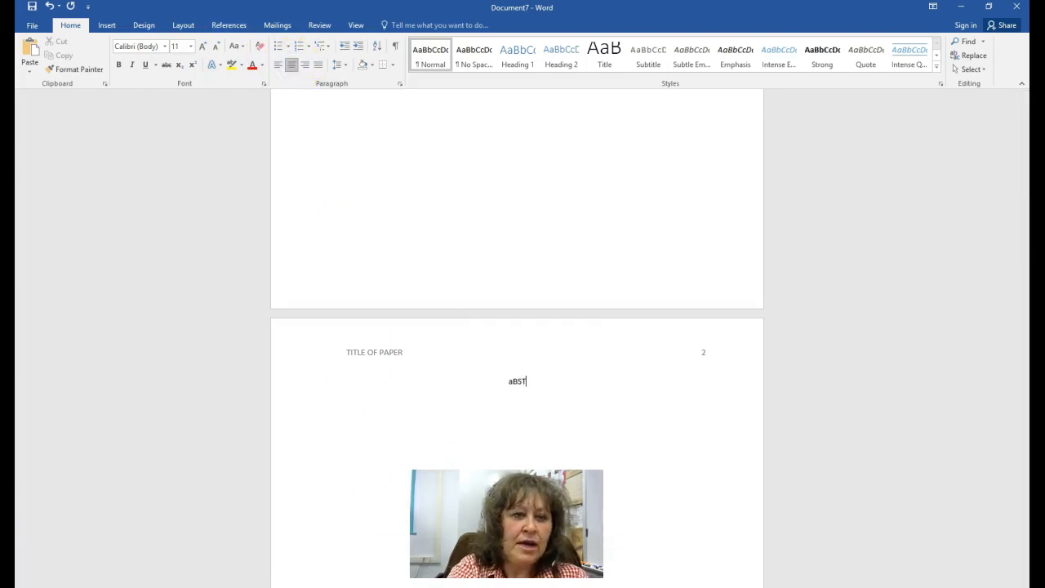
key(BackSpace)
key(BackSpace)
key(BackSpace)
key(BackSpace)
key(BackSpace)
key(BackSpace)
key(BackSpace)
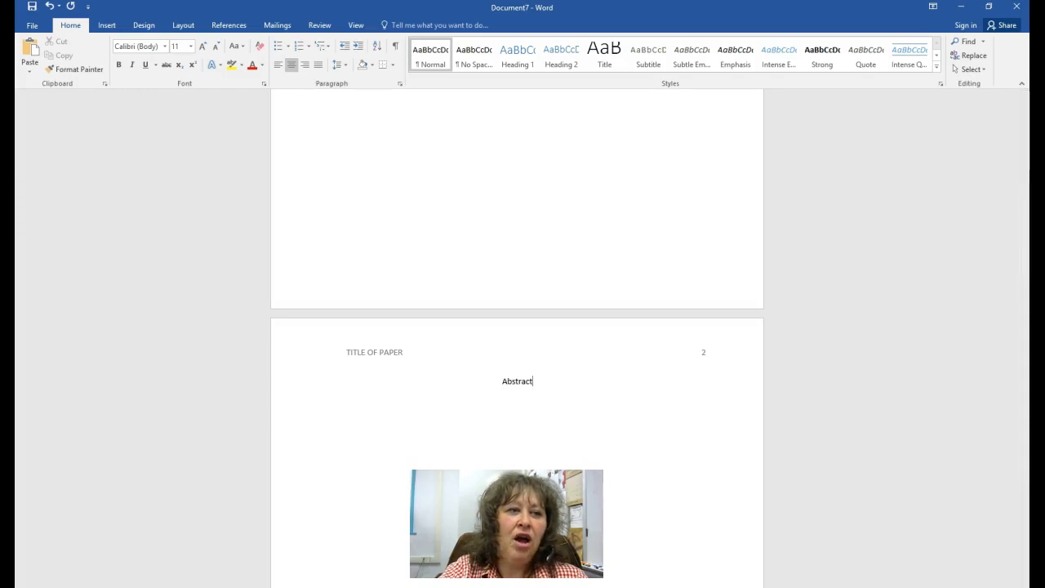
Switch to Document3 and review the sample abstract page below its title page
click(196, 586)
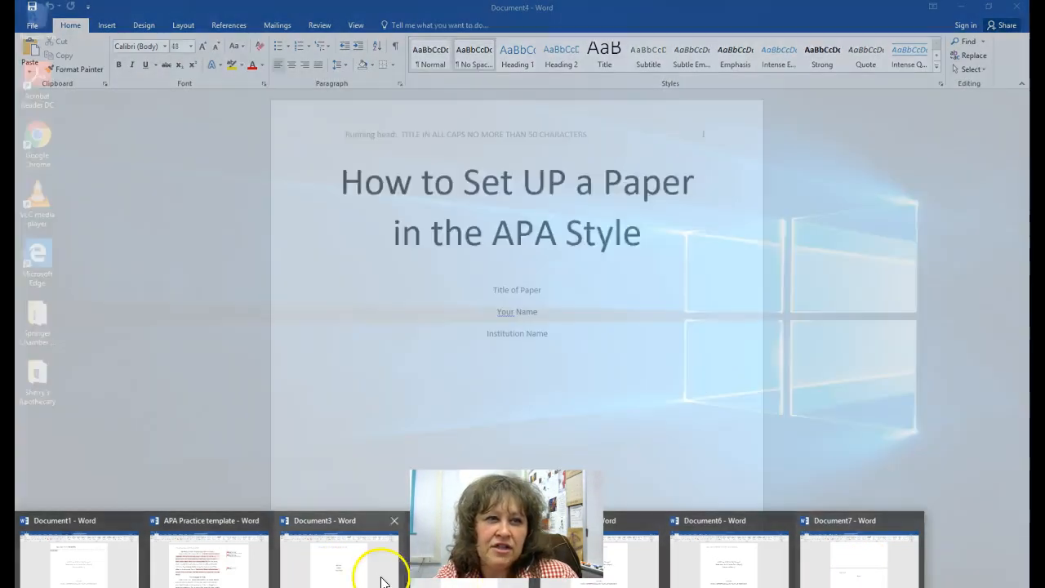
click(360, 576)
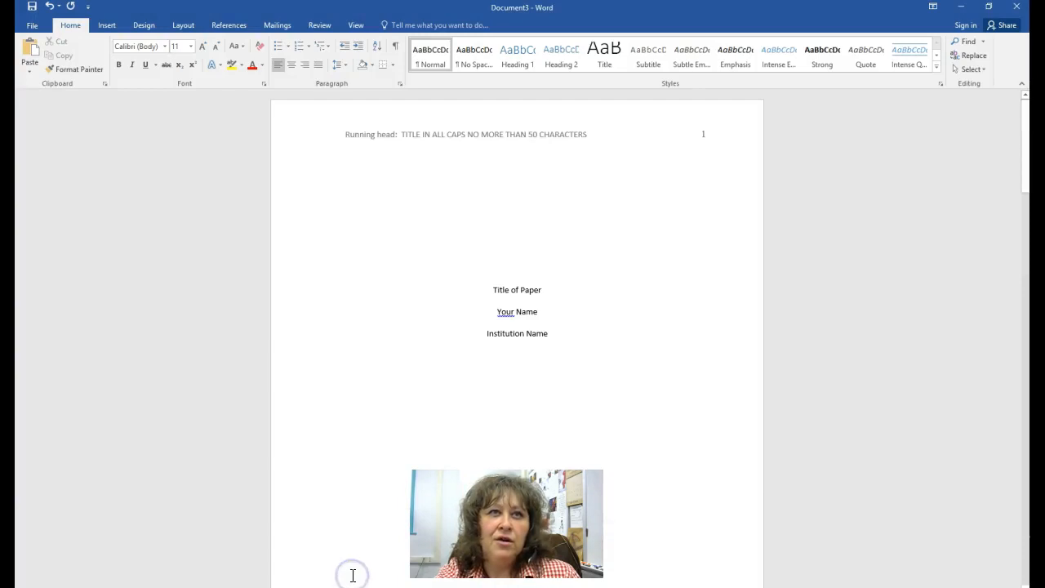
scroll(471, 362, down, 10)
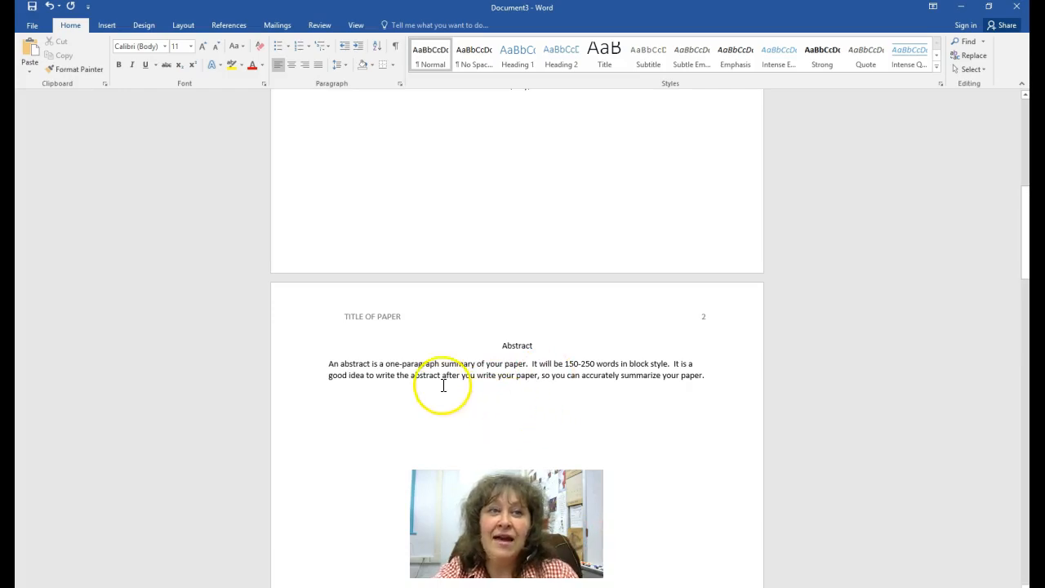
scroll(547, 423, down, 10)
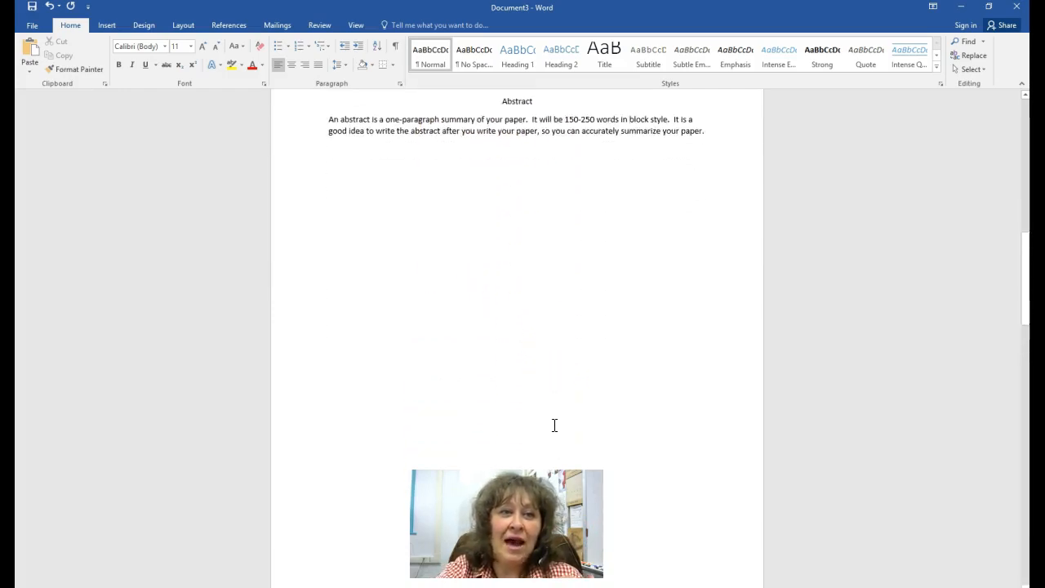
Review the sample introduction page of Document3, plus the running head and the centered lines on its title page
scroll(555, 425, down, 5)
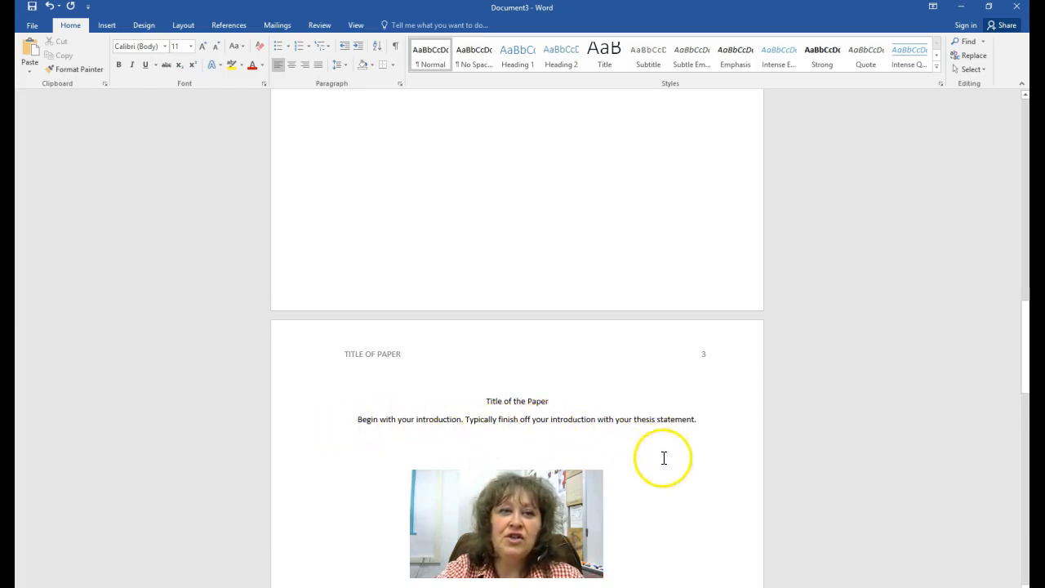
scroll(607, 455, up, 15)
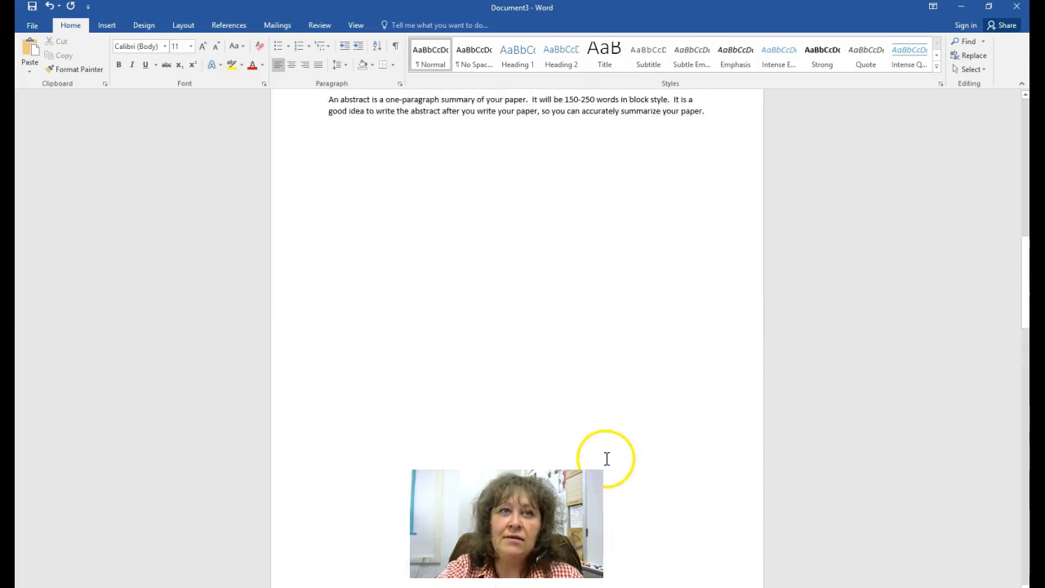
scroll(607, 454, up, 5)
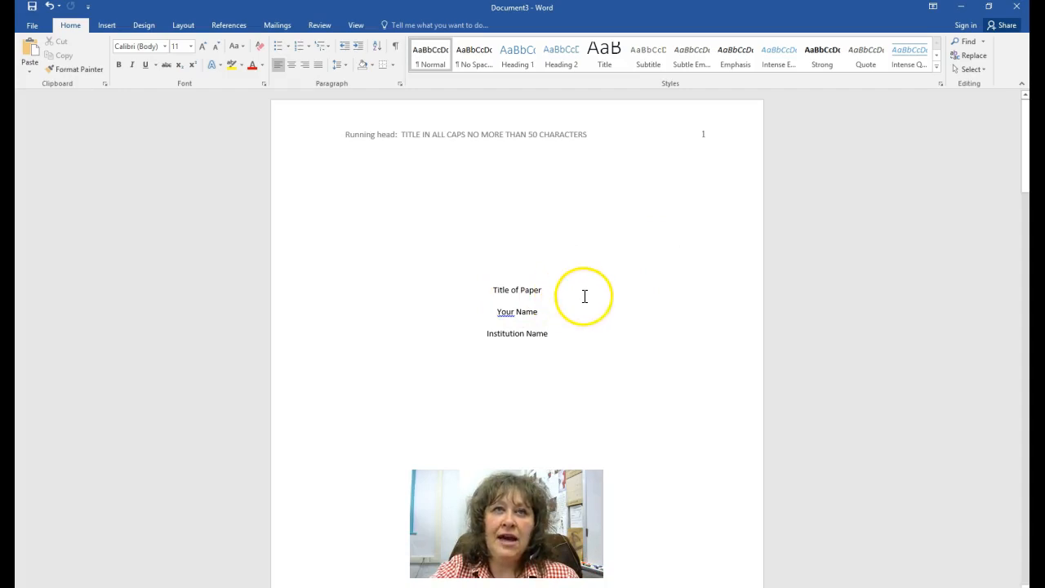
scroll(588, 296, down, 3)
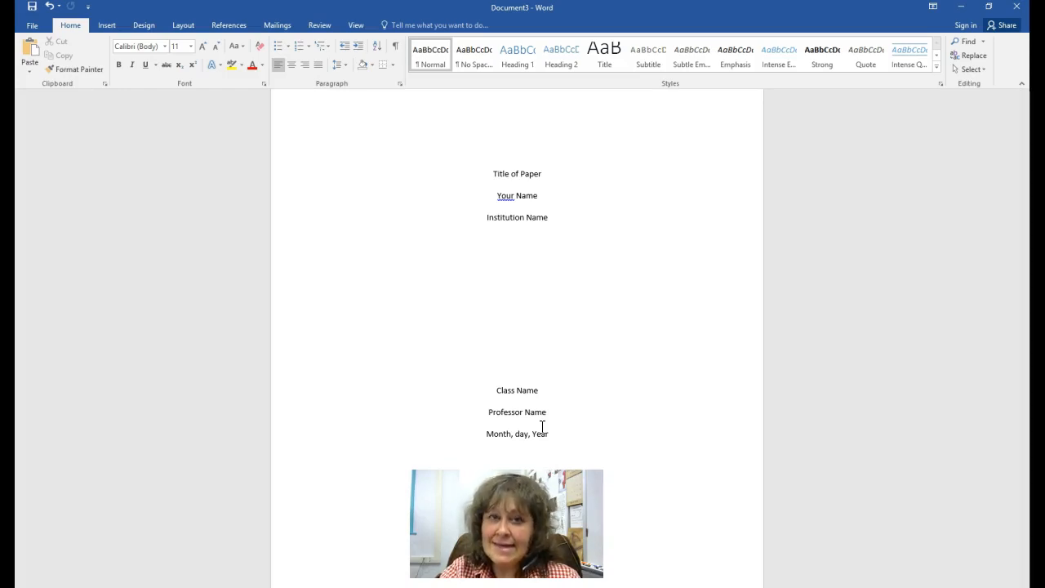
scroll(653, 428, up, 3)
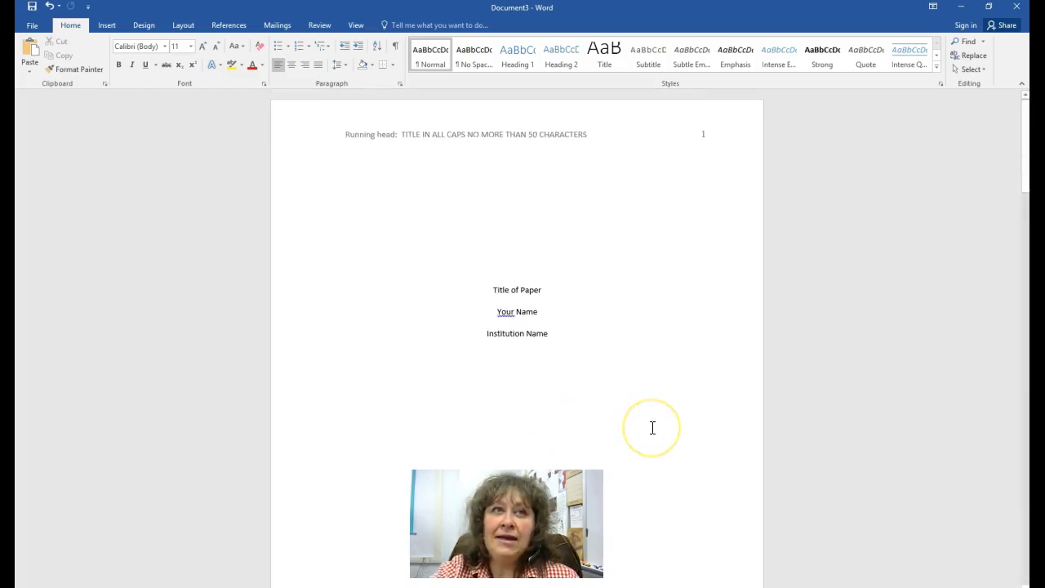
Try removing the class, professor and date lines from the title page, and undo the deletion
scroll(652, 427, down, 2)
drag(493, 419, 552, 465)
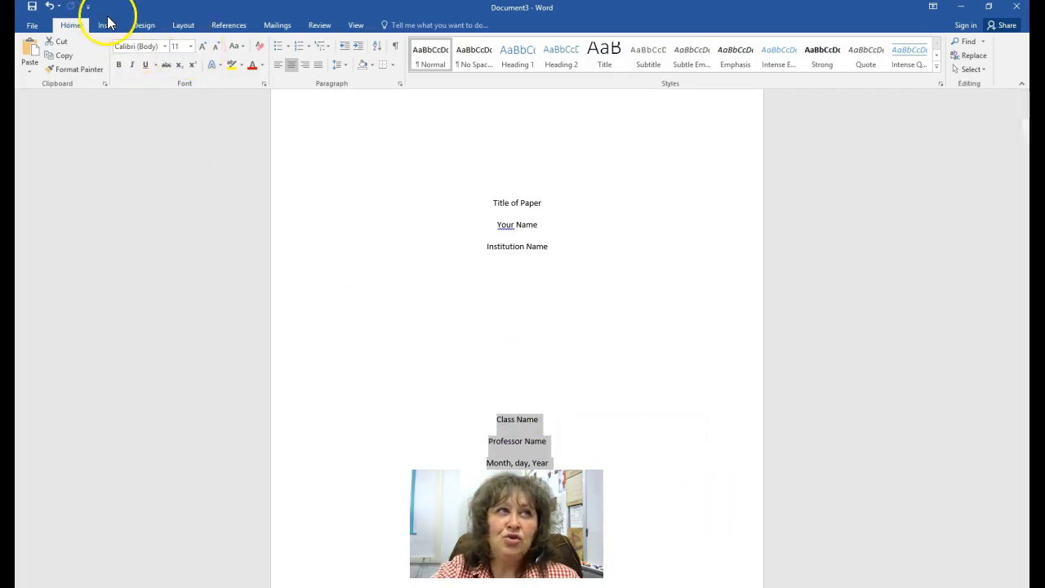
click(48, 8)
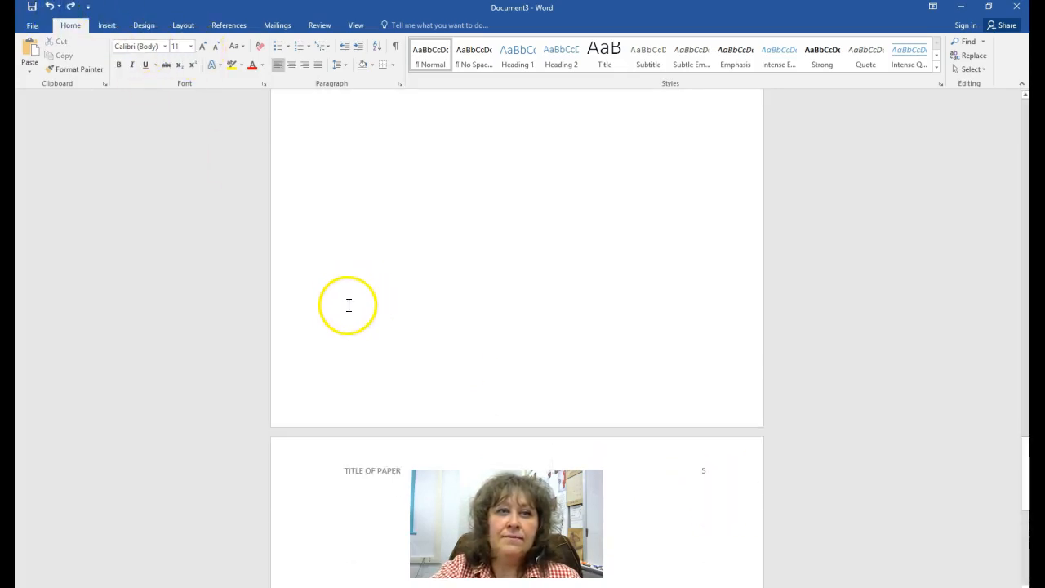
scroll(348, 304, down, 5)
scroll(349, 304, up, 15)
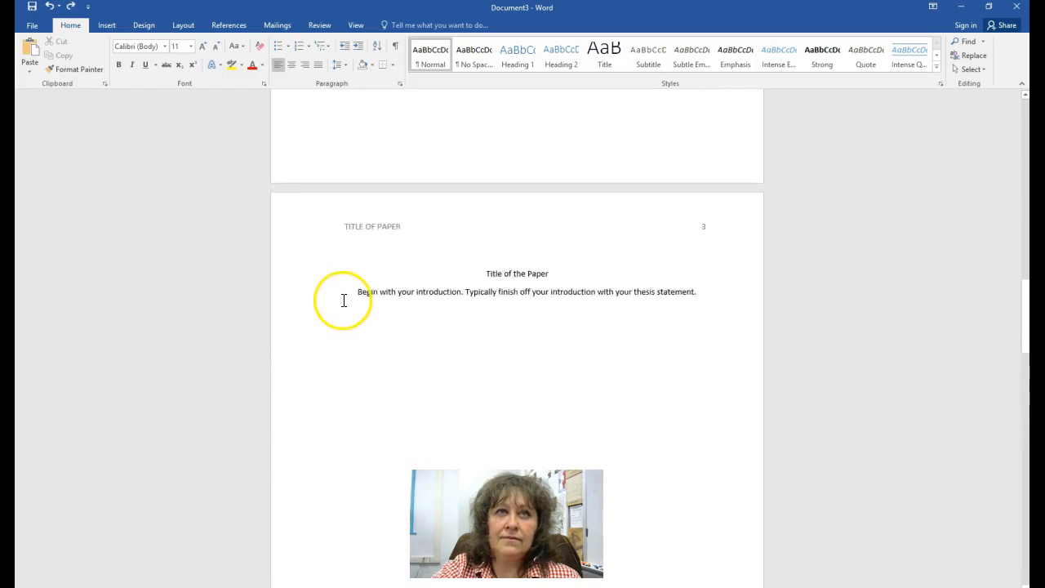
scroll(343, 301, up, 12)
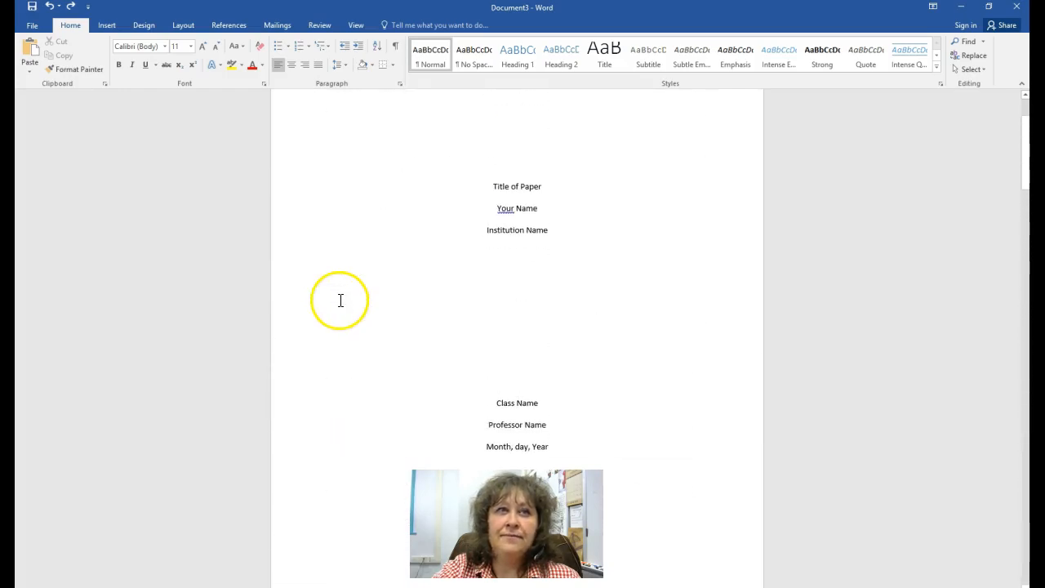
drag(558, 454, 505, 405)
key(Delete)
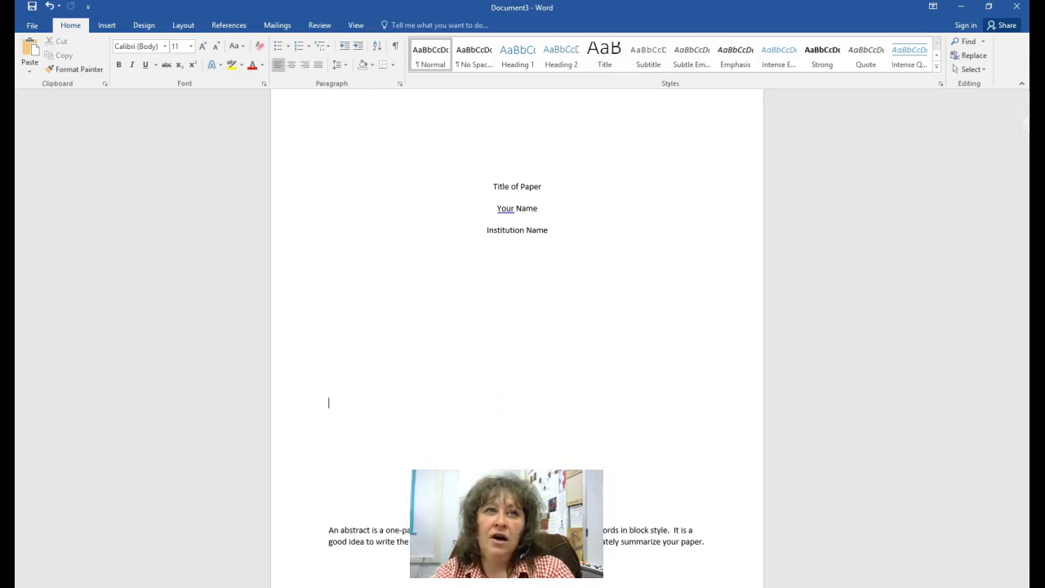
click(49, 7)
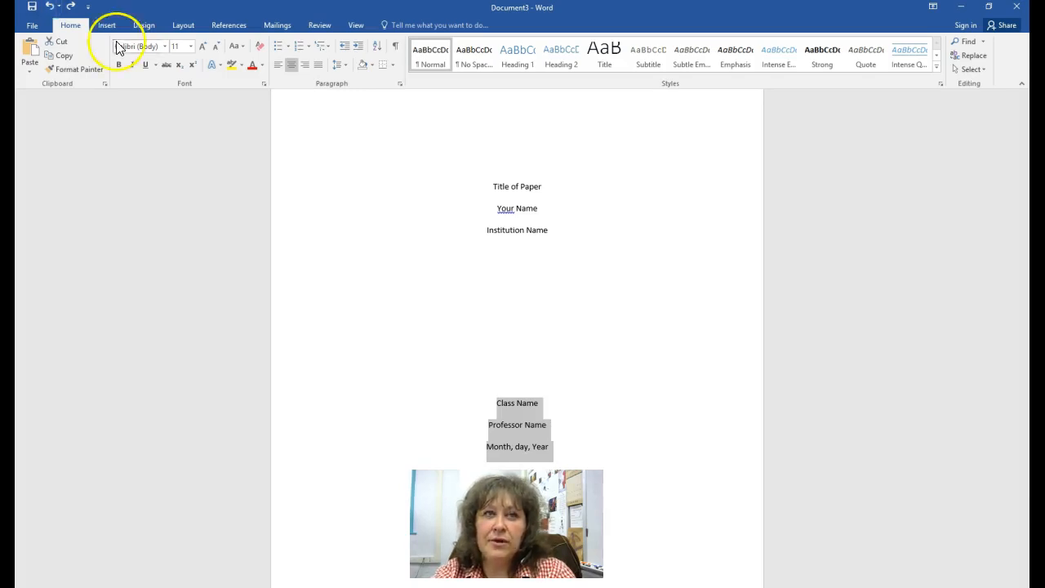
Look over the title page of Document3 again and continue down to its abstract page
scroll(378, 252, up, 2)
scroll(379, 250, down, 1)
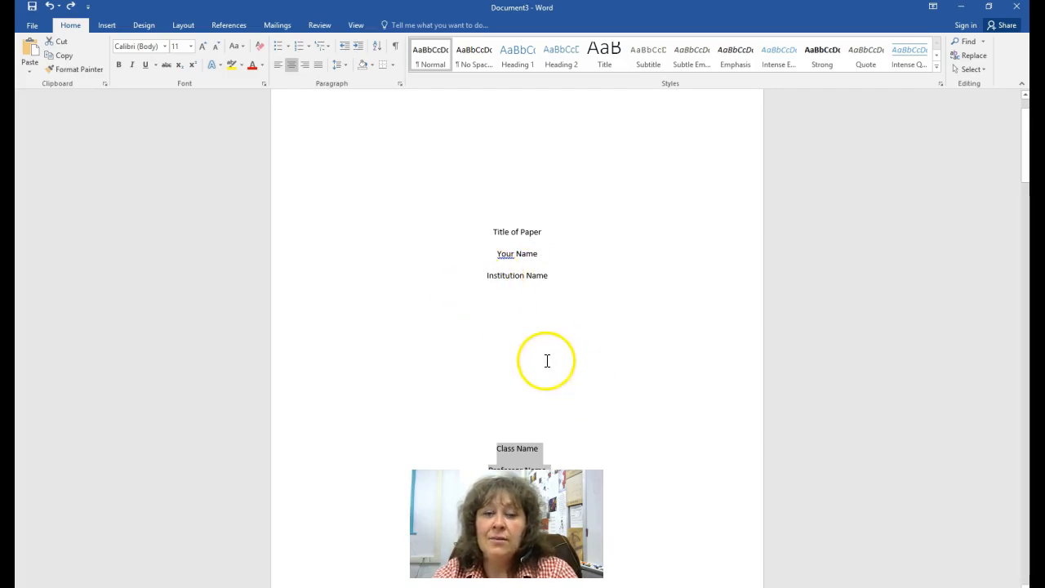
scroll(599, 338, up, 1)
scroll(599, 342, down, 3)
scroll(599, 342, down, 10)
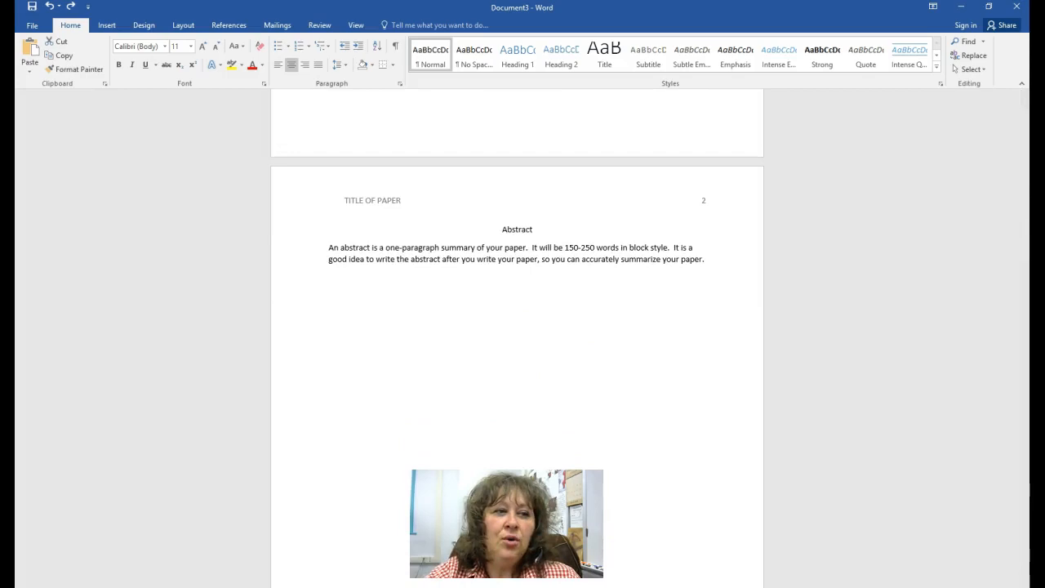
Switch to the APA Practice template document and examine its title page from the running head down to the date
mouse_move(471, 586)
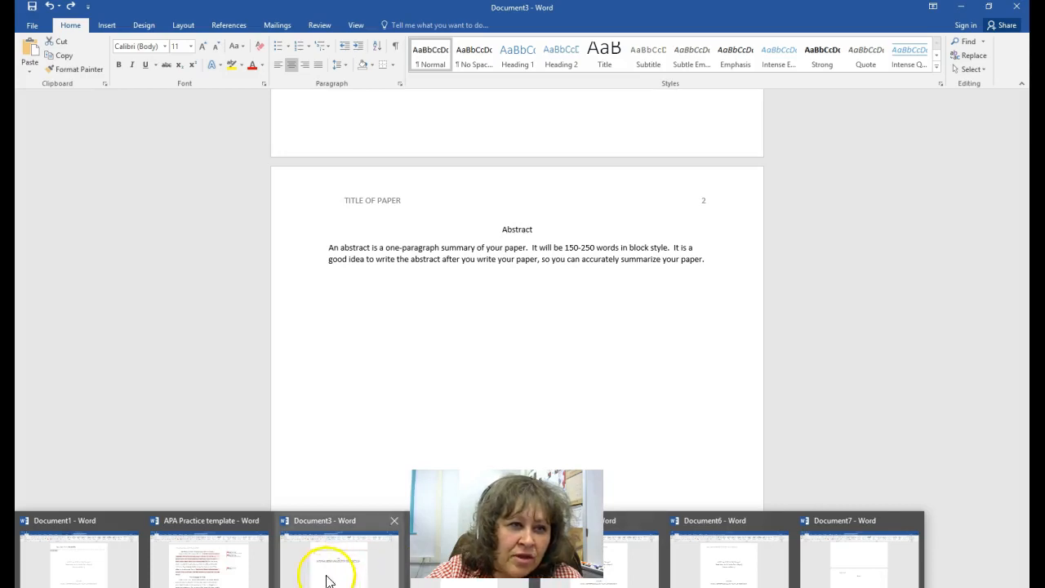
click(241, 569)
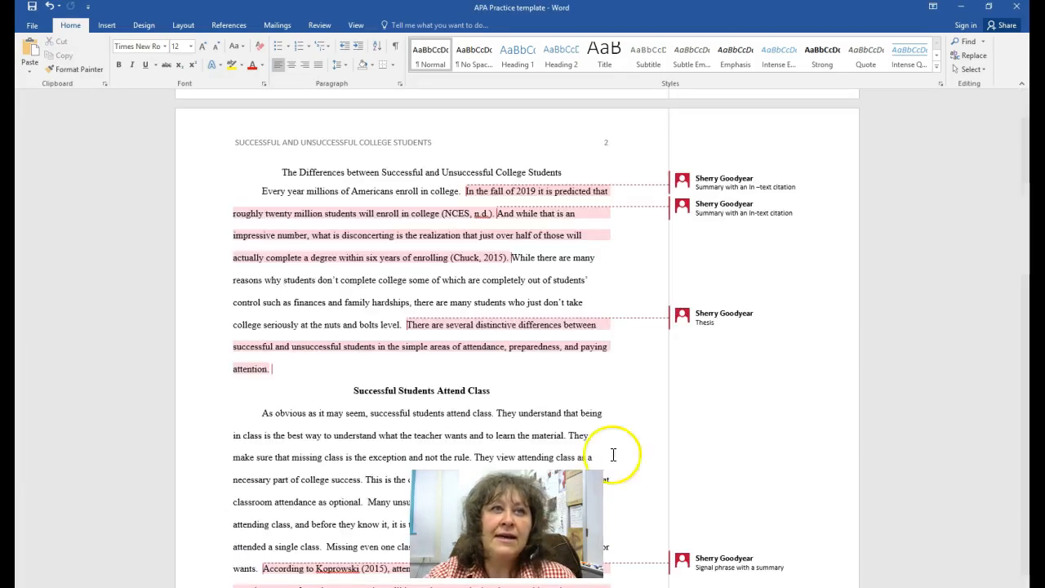
scroll(532, 388, up, 8)
scroll(532, 382, up, 3)
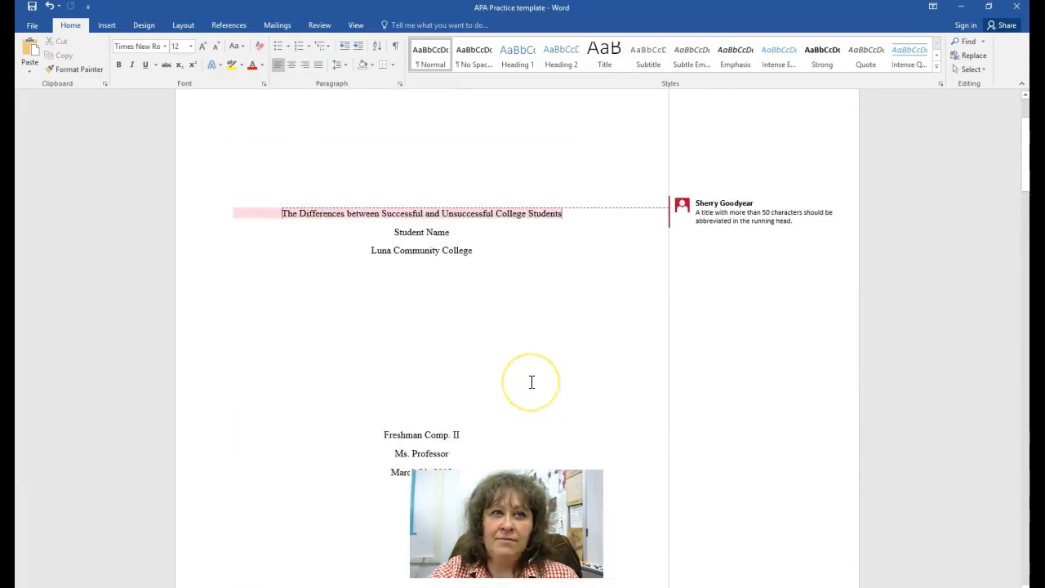
scroll(532, 383, up, 3)
click(578, 382)
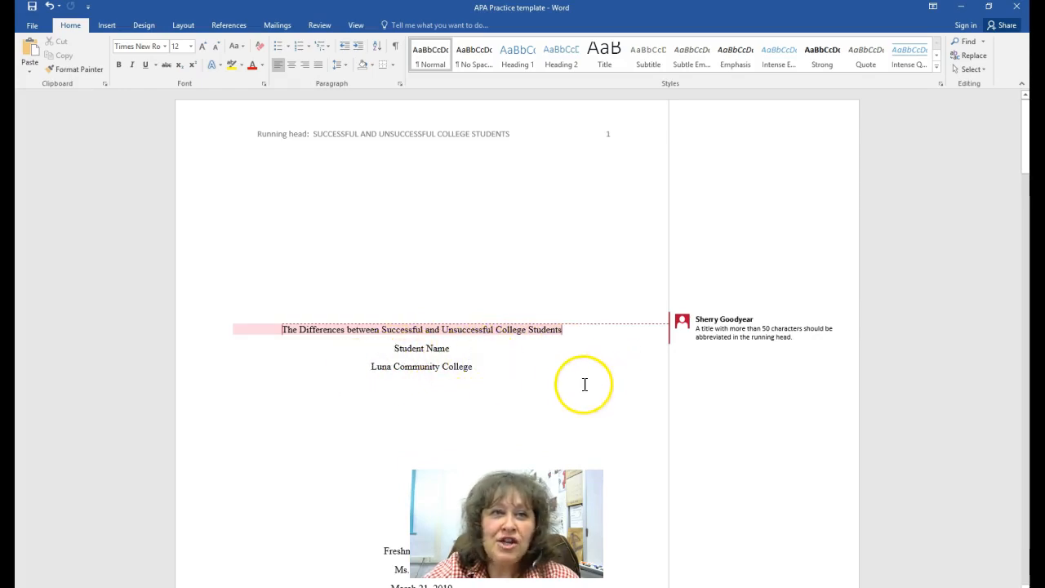
scroll(577, 381, down, 2)
scroll(578, 384, down, 2)
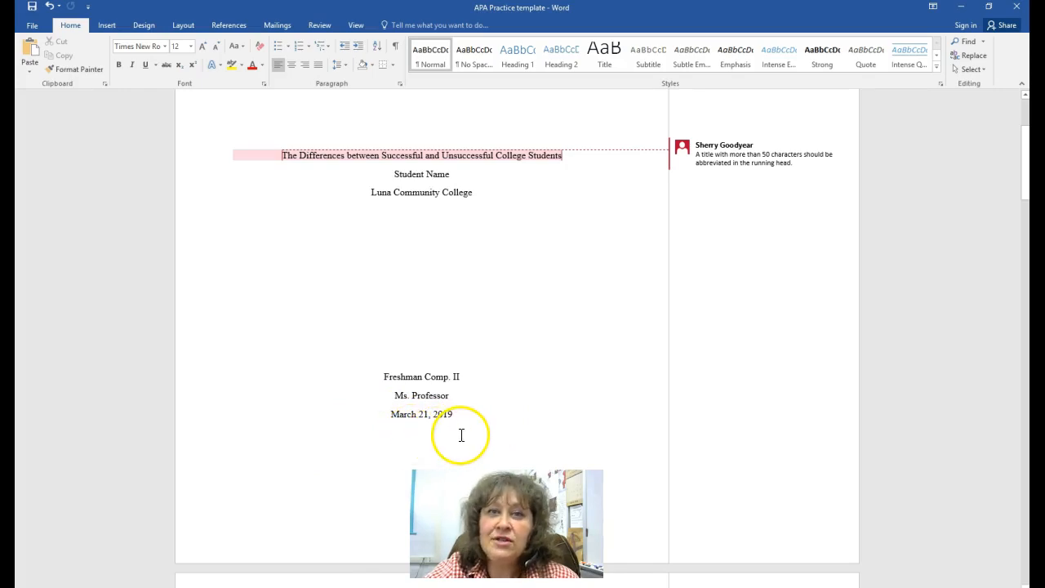
scroll(462, 435, down, 2)
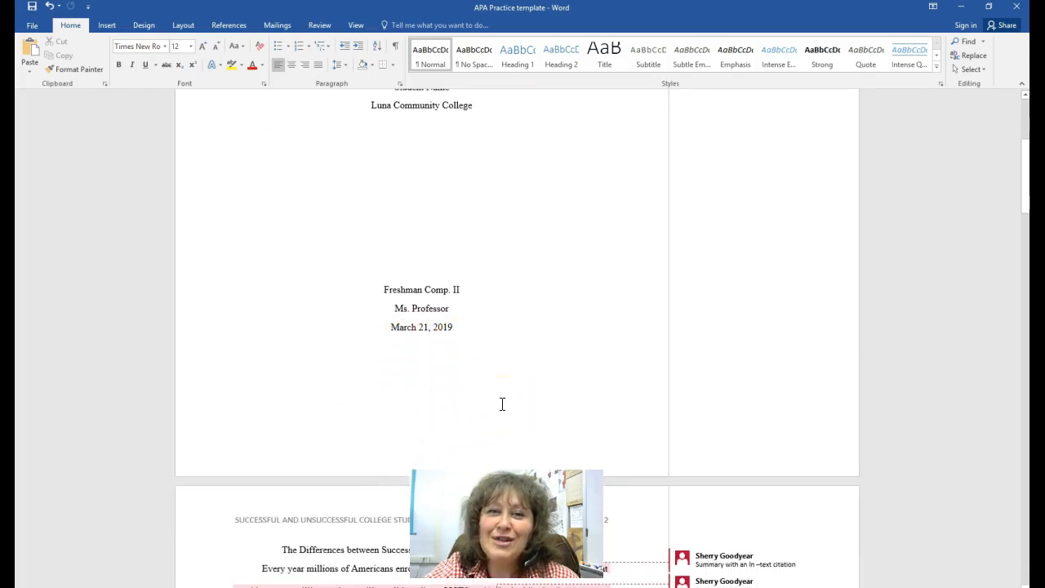
Examine the sample paper's introduction, thesis, bold section headings and commented in-text citations on pages 2 and 3
scroll(502, 404, down, 6)
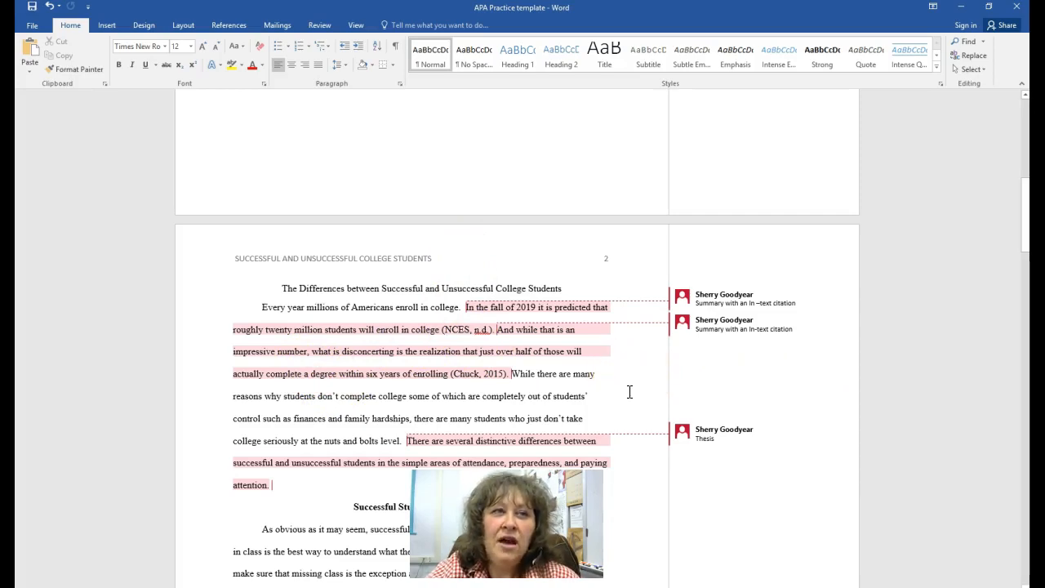
scroll(630, 392, down, 4)
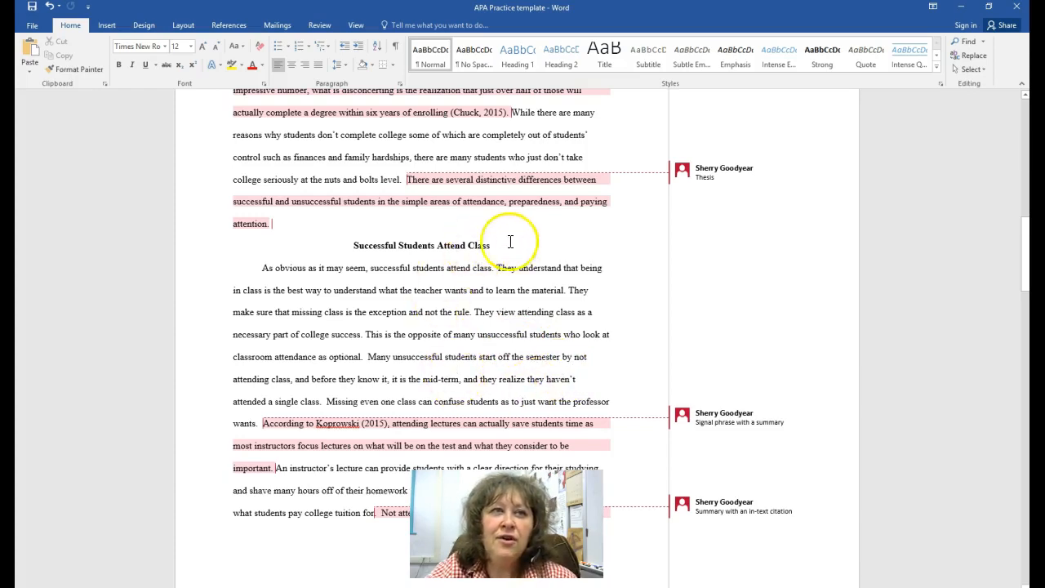
scroll(515, 237, up, 1)
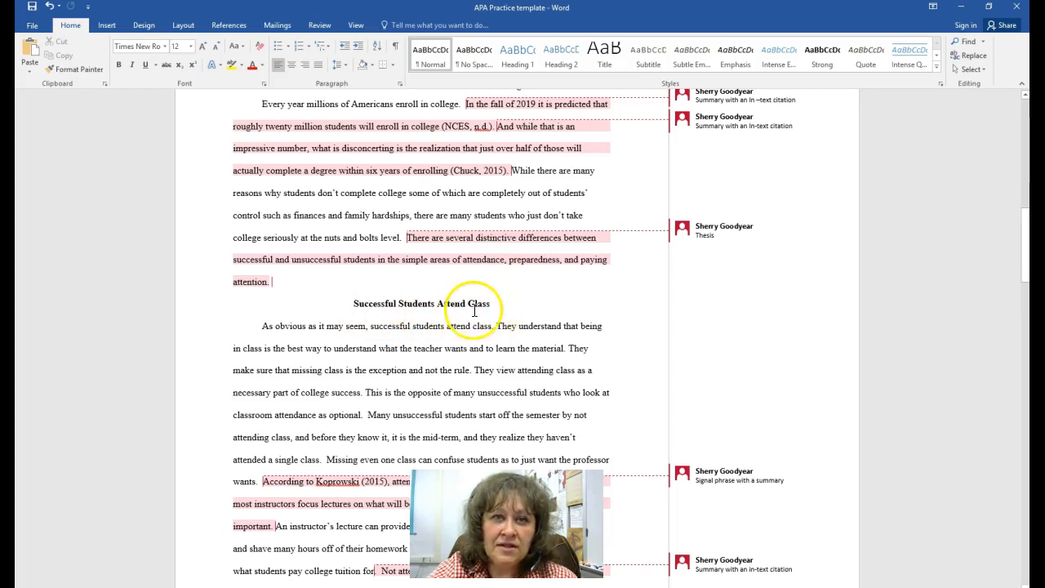
scroll(515, 310, down, 3)
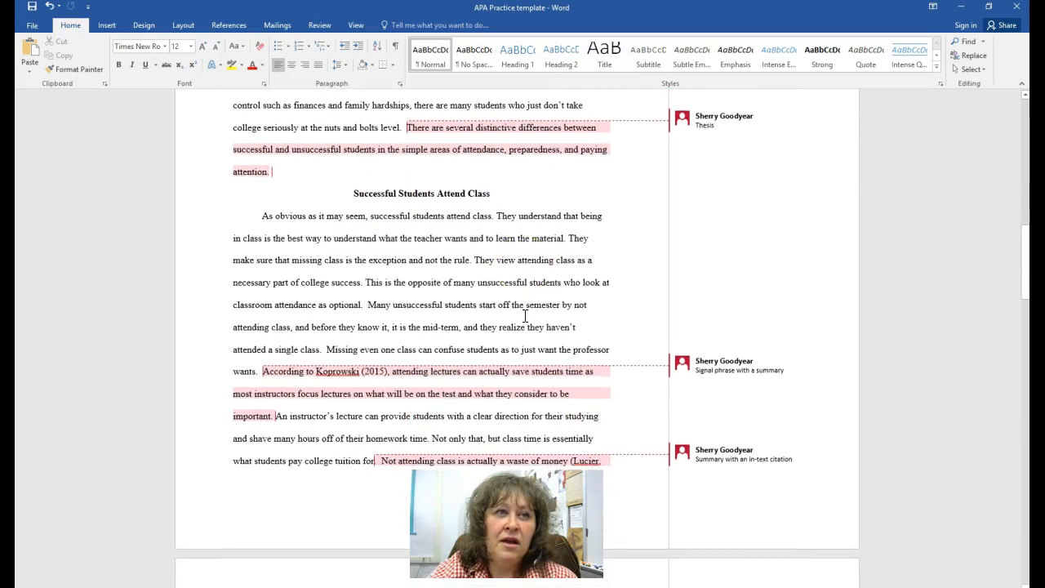
scroll(490, 327, down, 8)
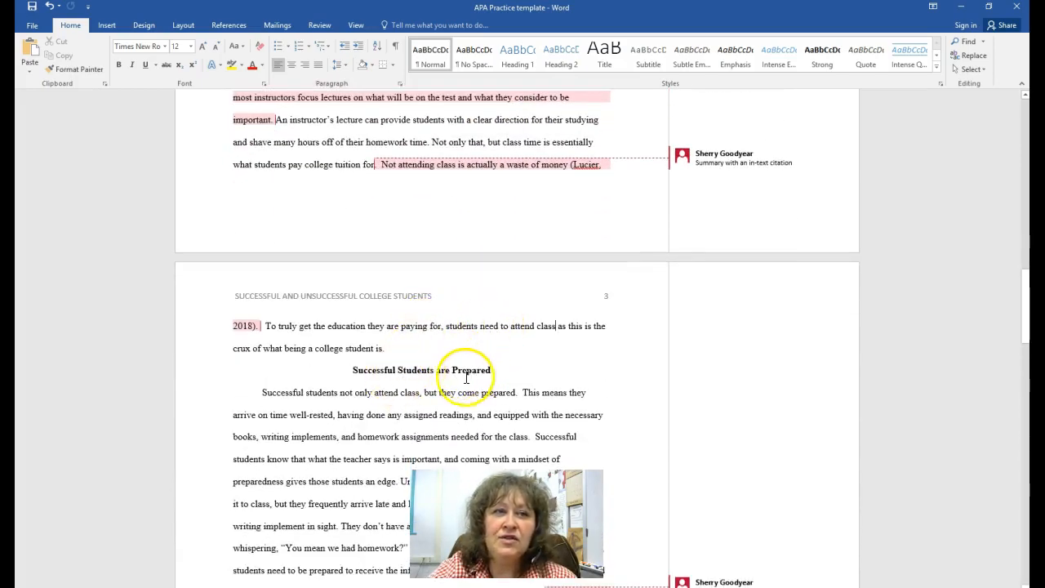
scroll(457, 363, down, 2)
scroll(431, 359, down, 7)
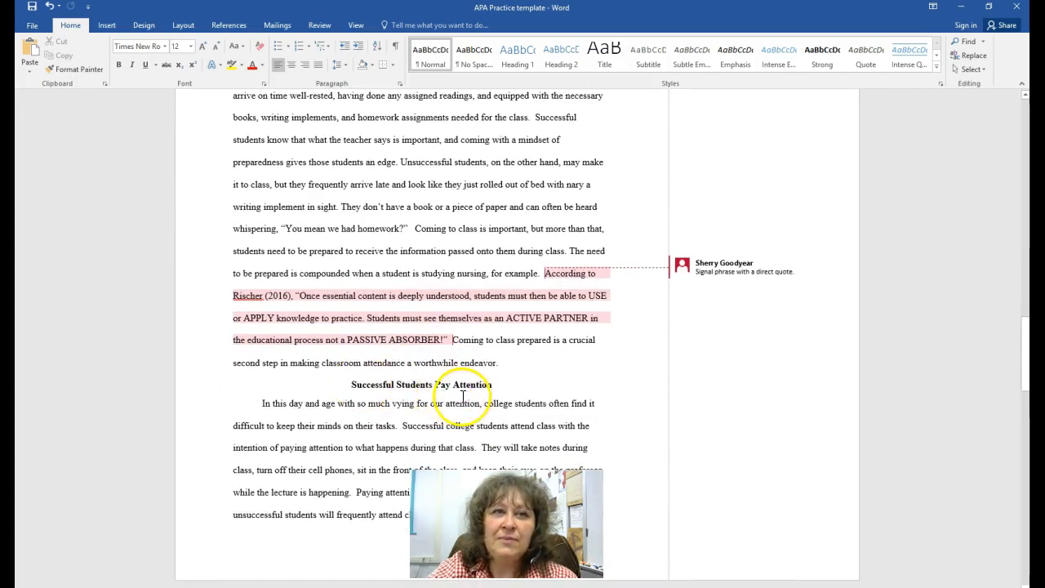
Examine the offset long quote and conclusion on page 4, and the References list on page 5
scroll(466, 396, down, 18)
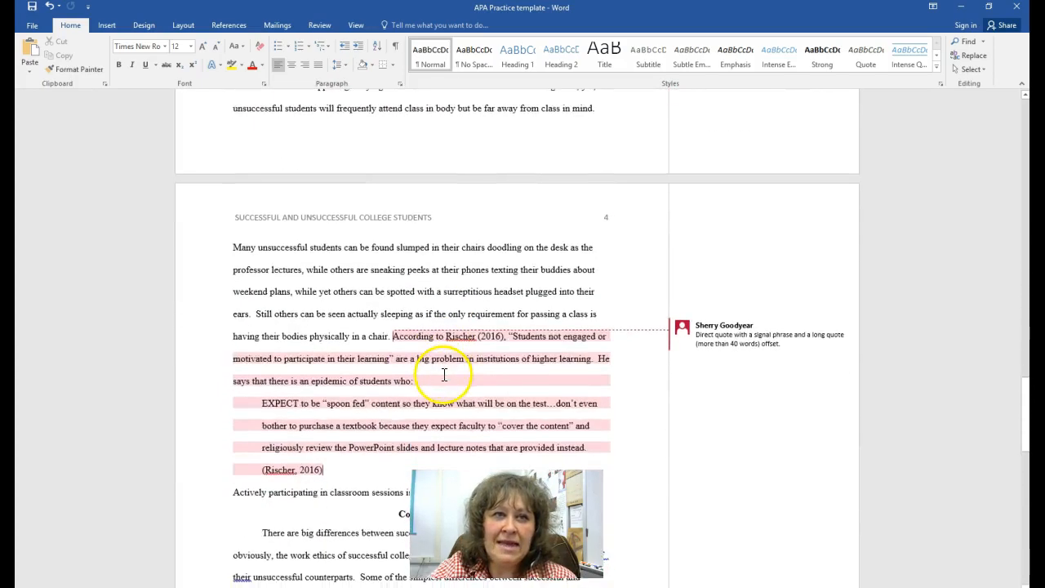
scroll(443, 374, down, 3)
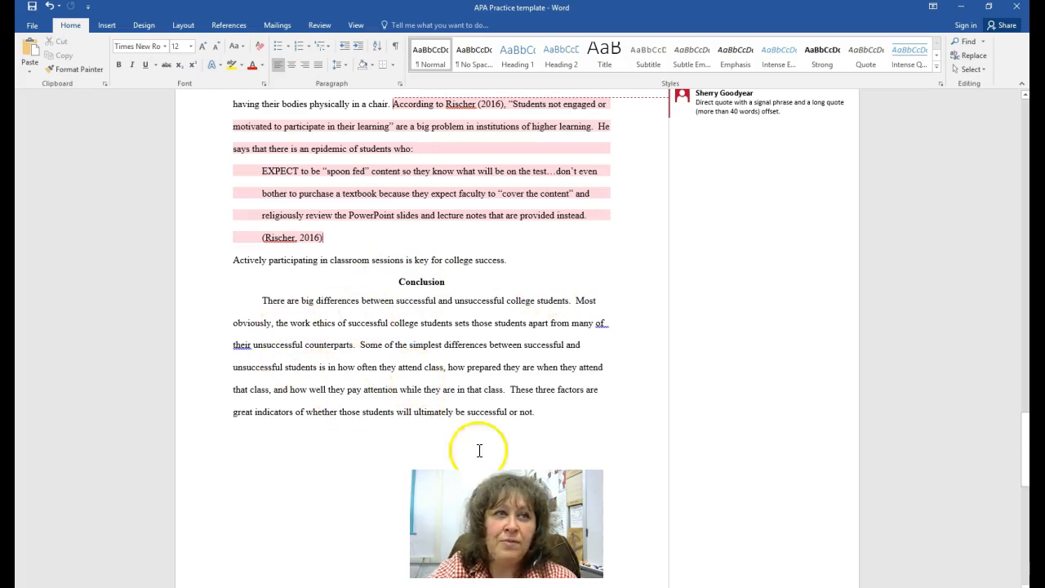
scroll(435, 436, down, 2)
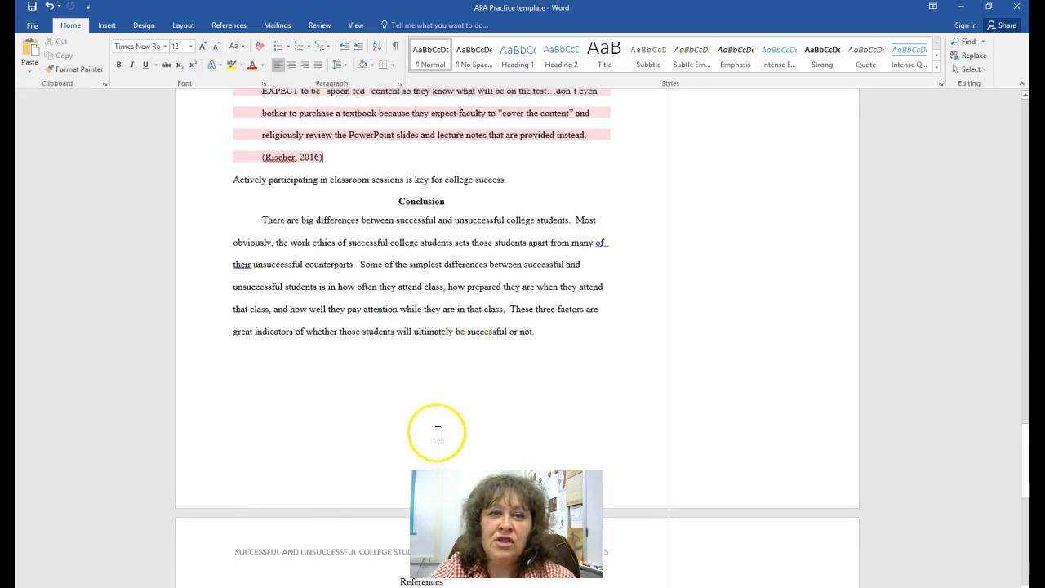
scroll(457, 394, down, 5)
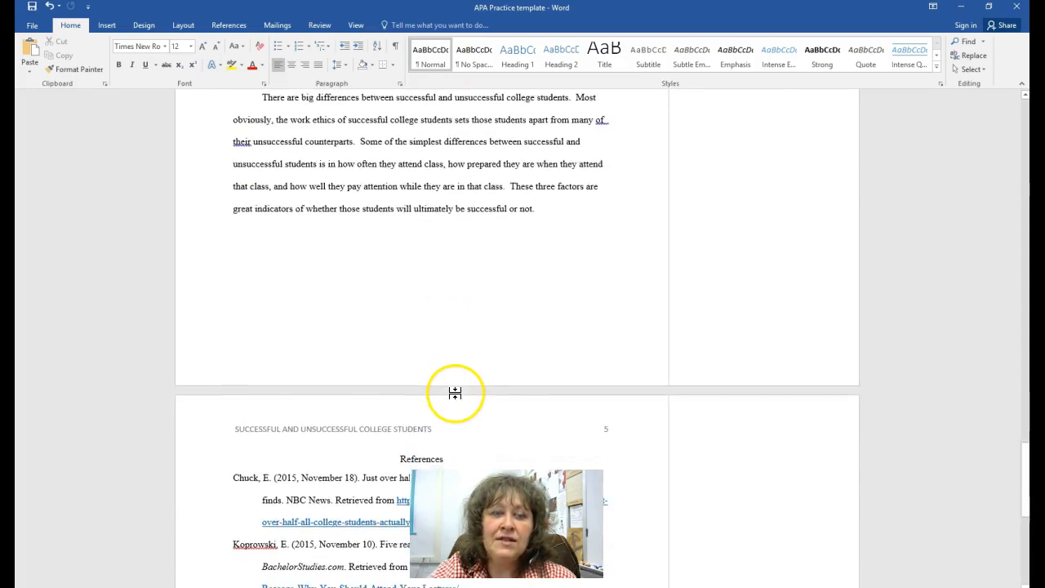
scroll(445, 457, down, 2)
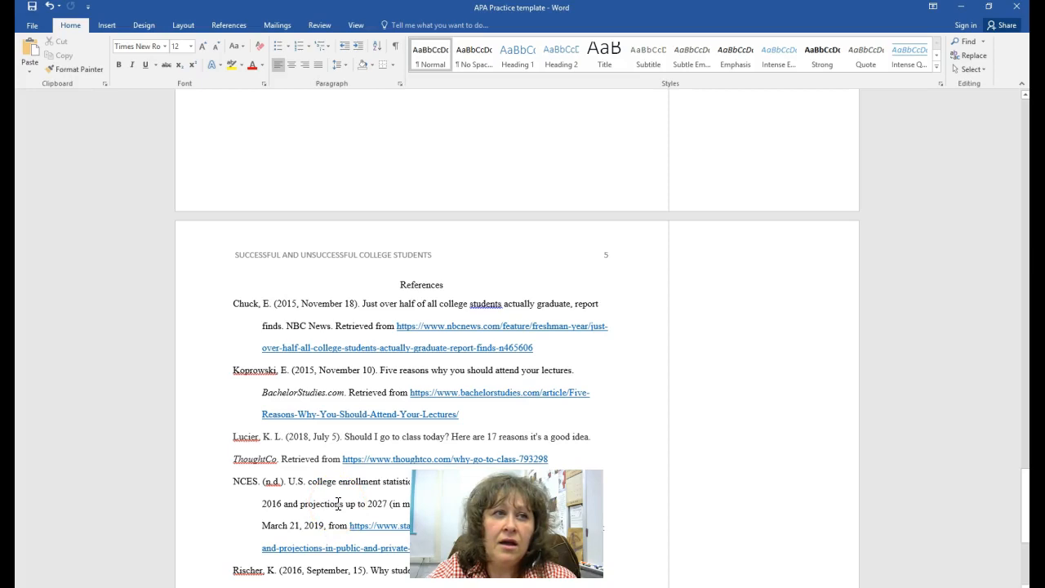
click(243, 469)
key(Tab)
click(261, 440)
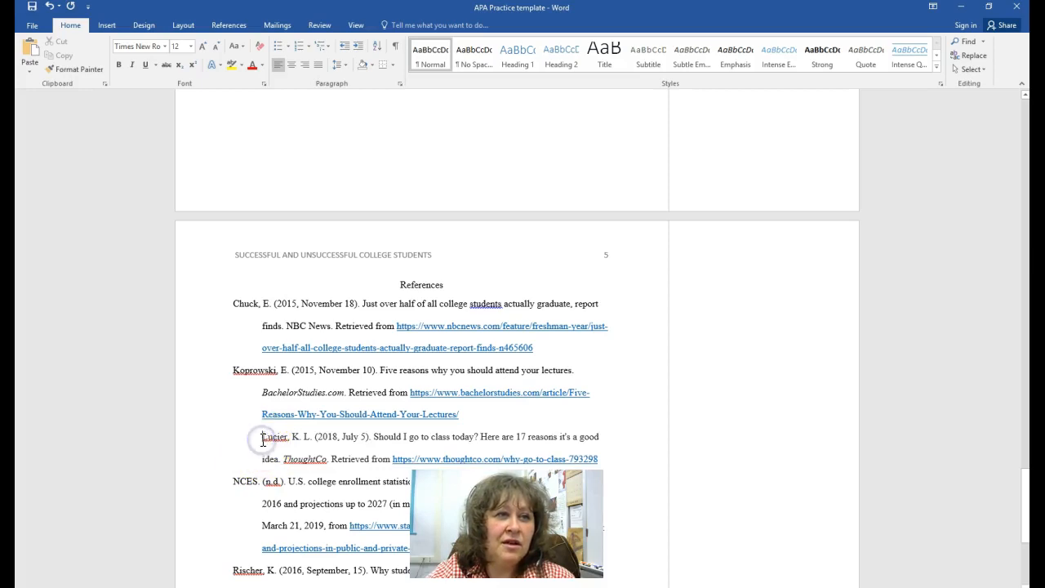
key(BackSpace)
Indent only the second line of the ThoughtCo reference entry to match the other entries
click(235, 461)
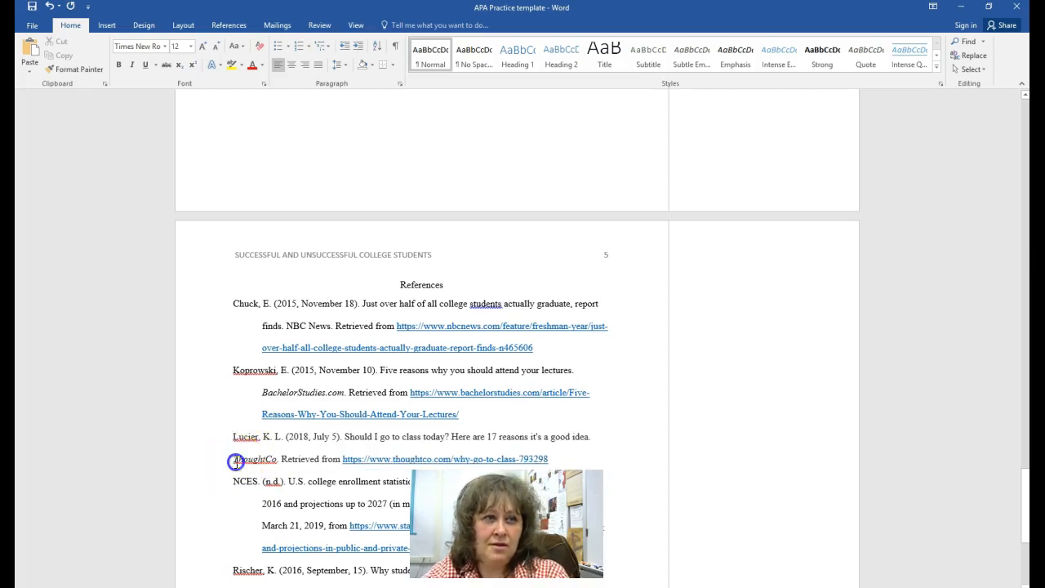
key(Tab)
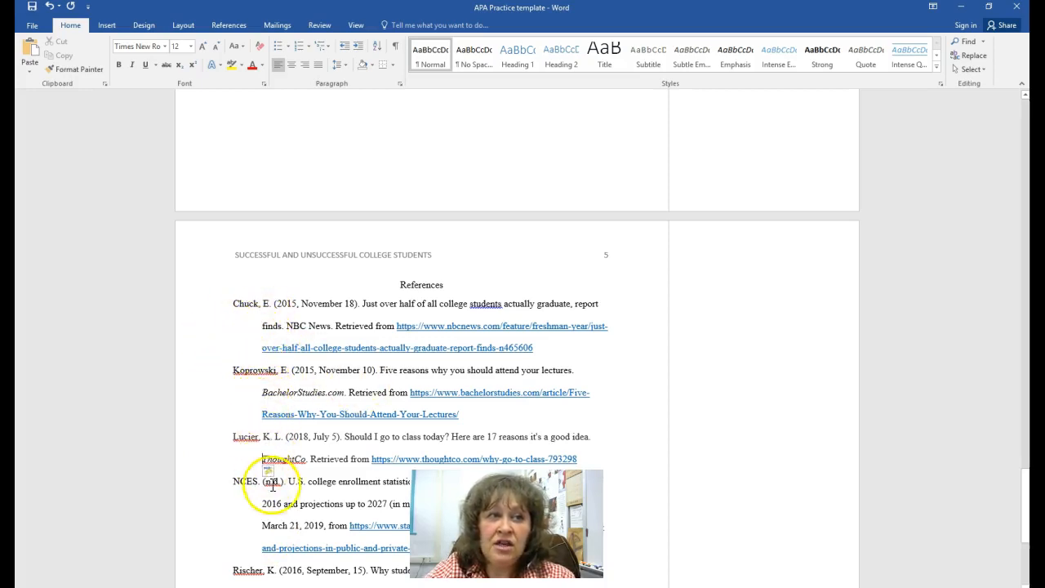
Try deleting the space before "finds" in the NBC News reference entry, and undo the deletion
scroll(319, 385, down, 3)
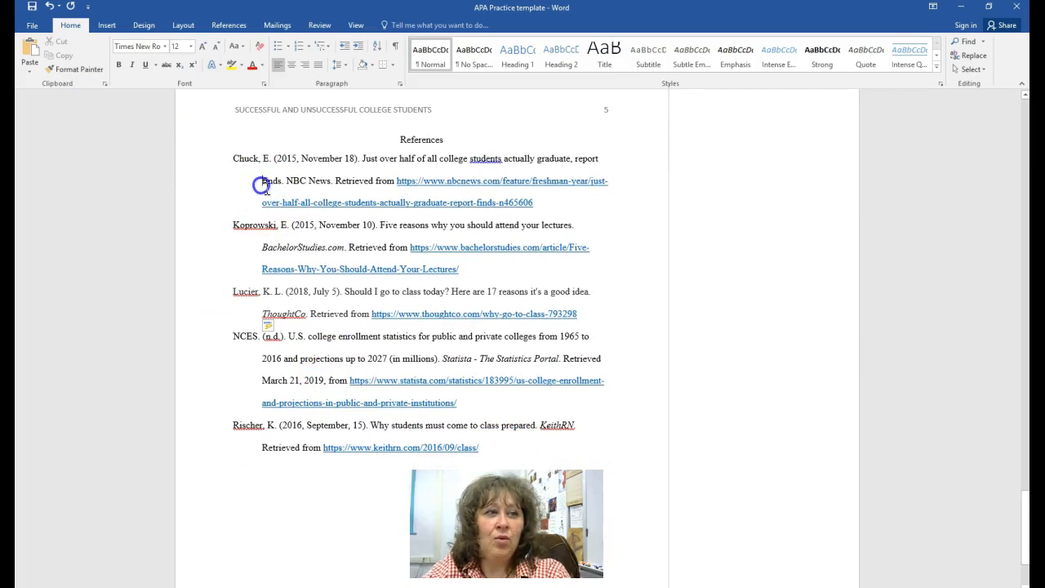
key(BackSpace)
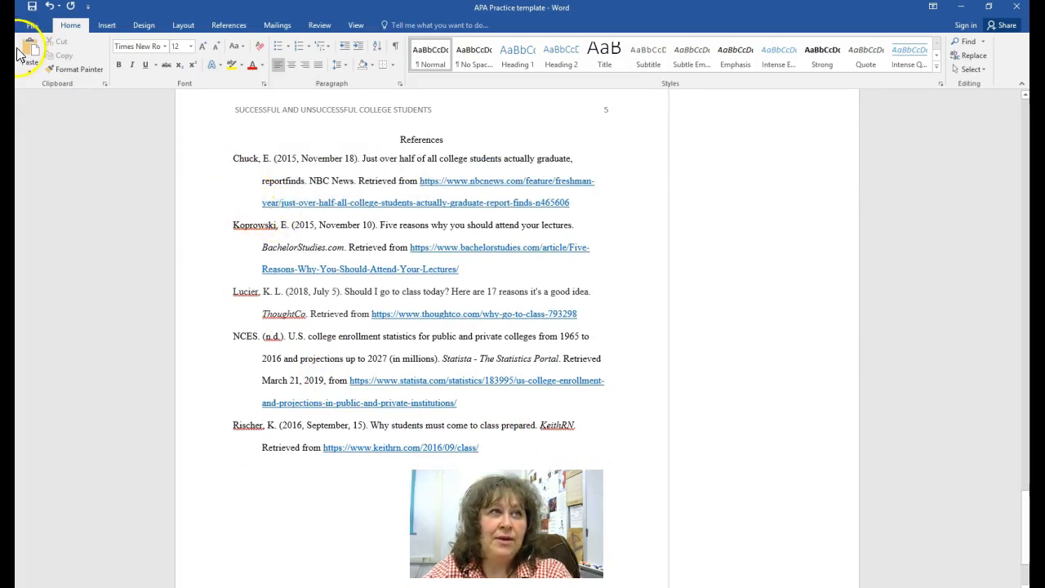
click(52, 8)
Try to apply a 0.5" hanging indent to all entries in the References list, and undo it
drag(481, 448, 212, 156)
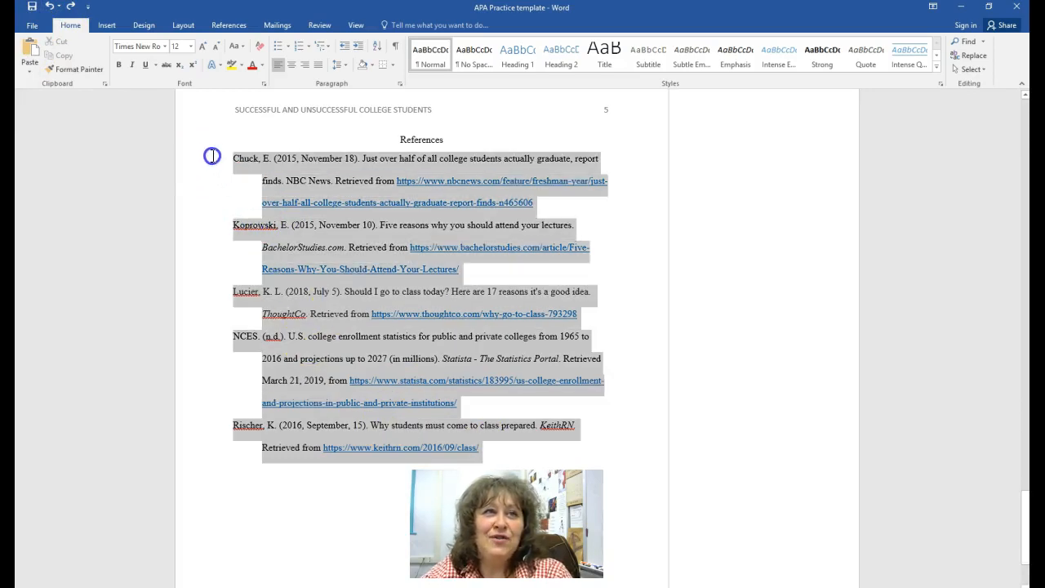
click(400, 84)
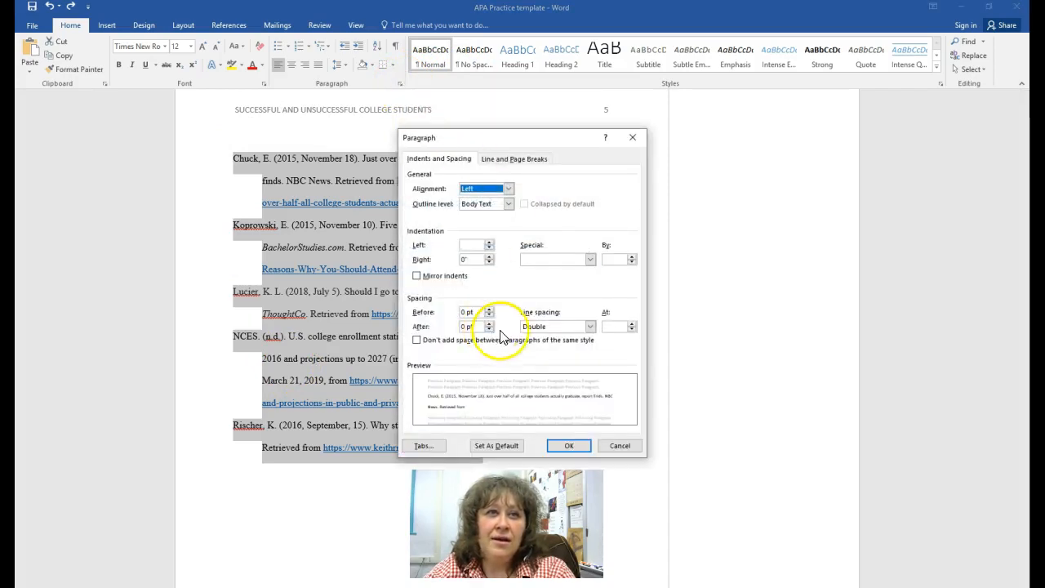
click(590, 259)
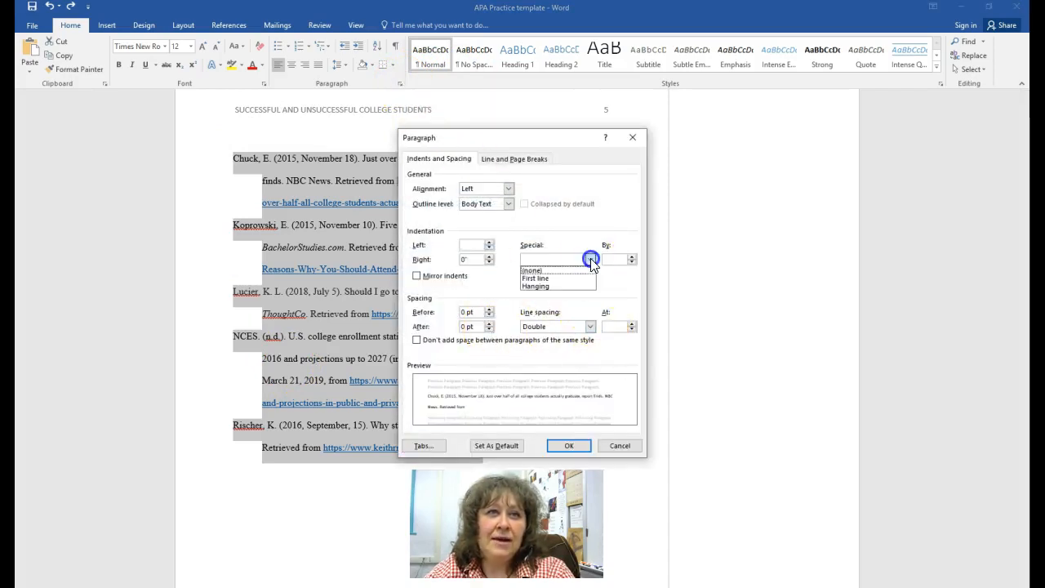
click(552, 286)
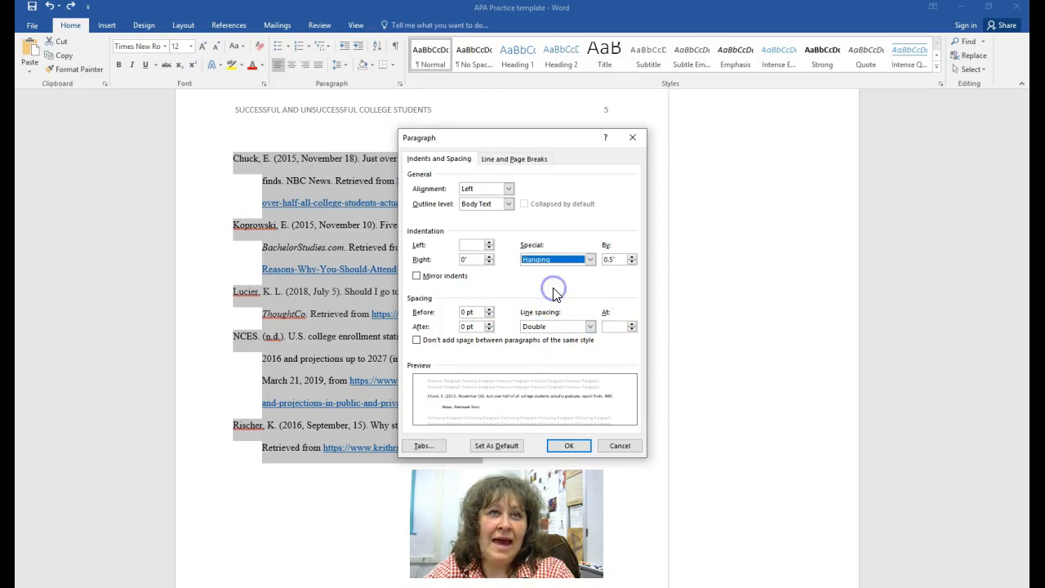
click(574, 444)
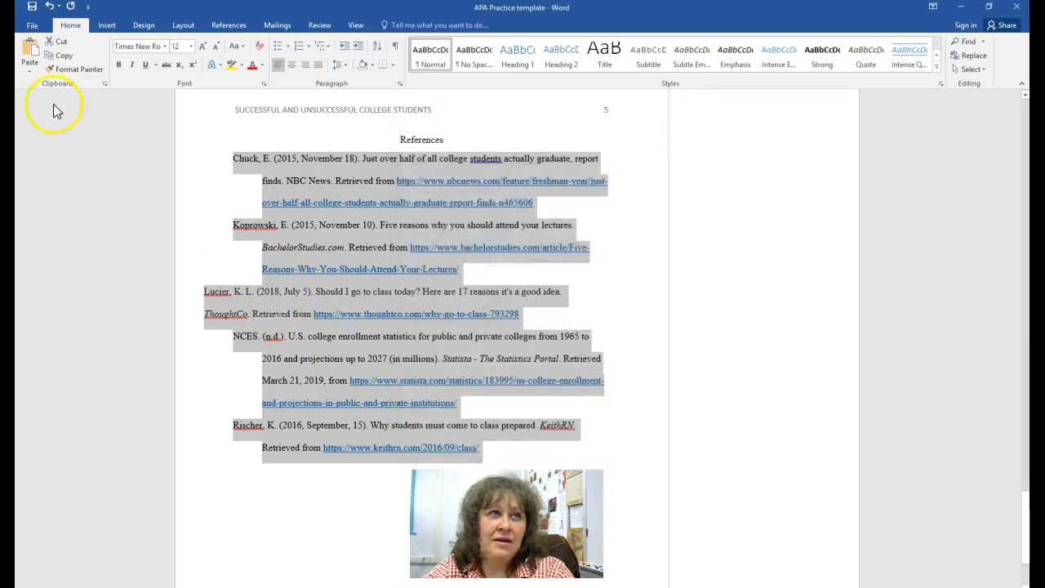
click(50, 8)
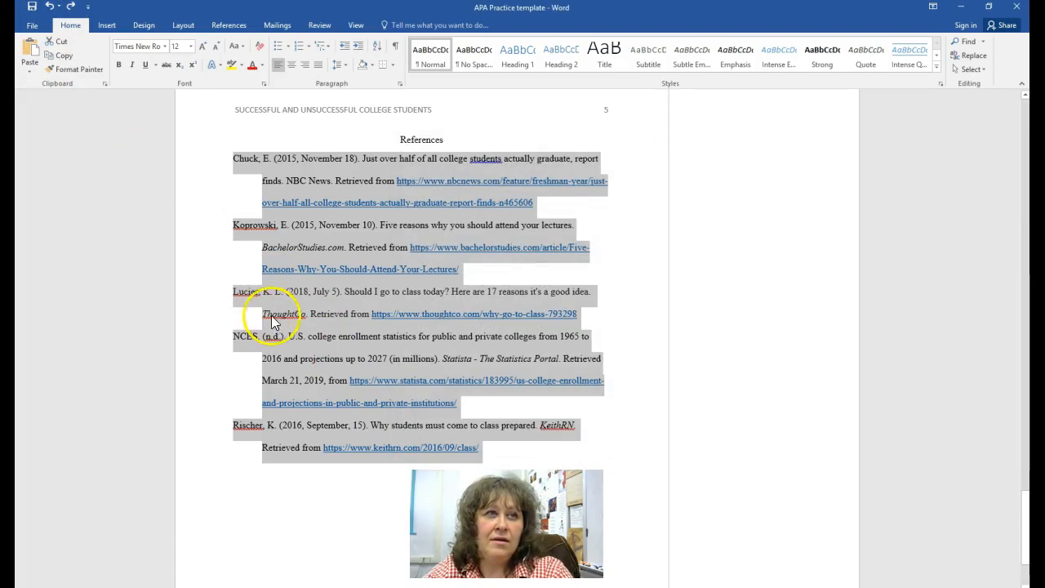
click(569, 452)
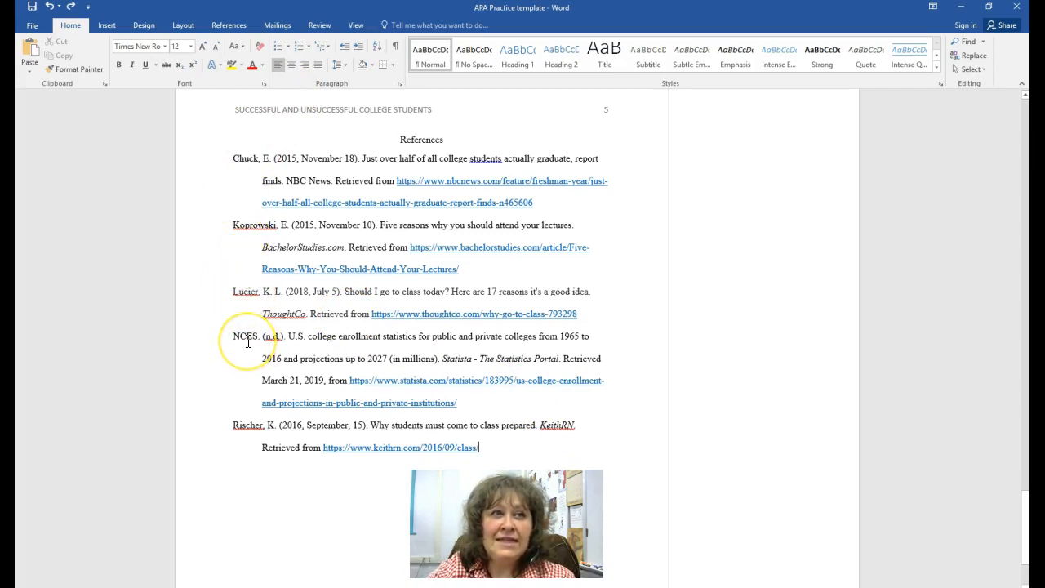
Examine the References entries, checking the capitalization of "Here" in the ThoughtCo article title
click(252, 478)
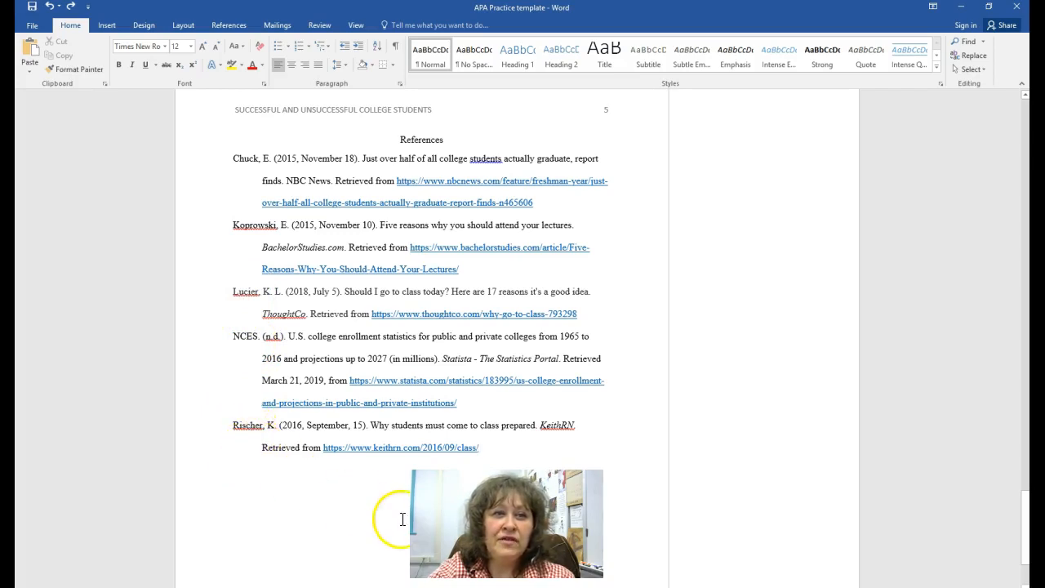
scroll(363, 506, down, 1)
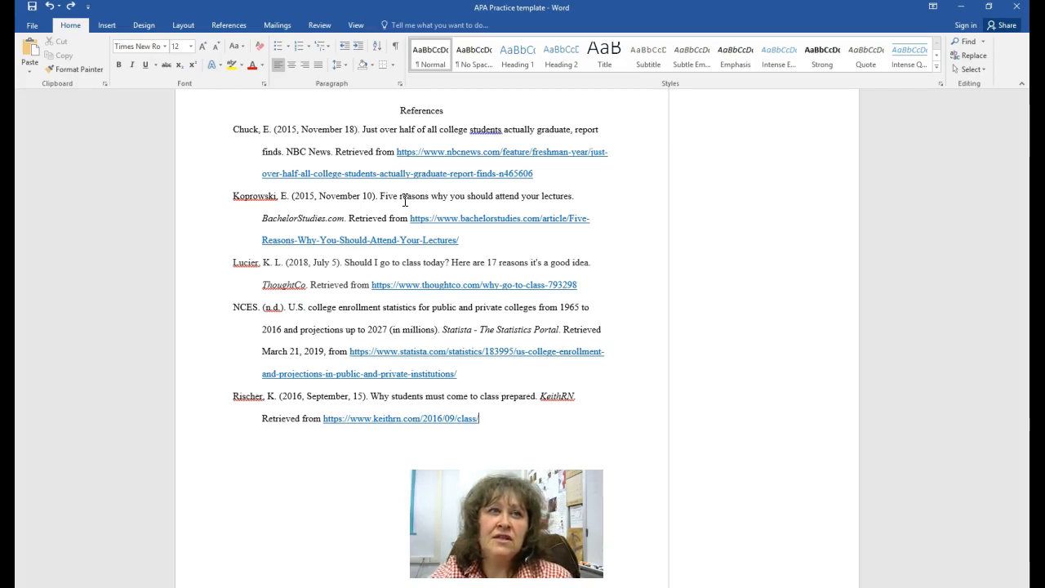
double_click(454, 262)
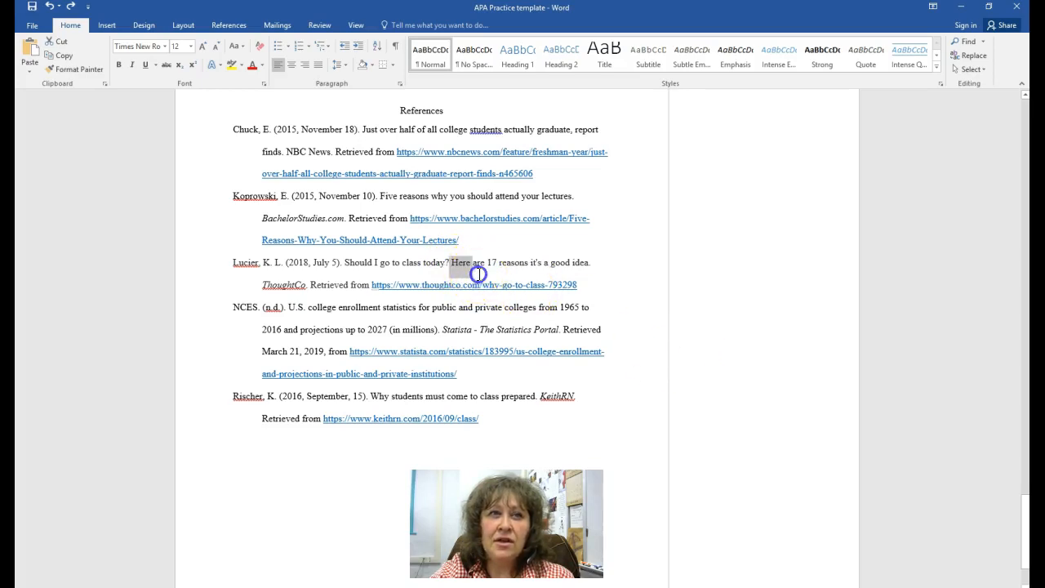
click(478, 274)
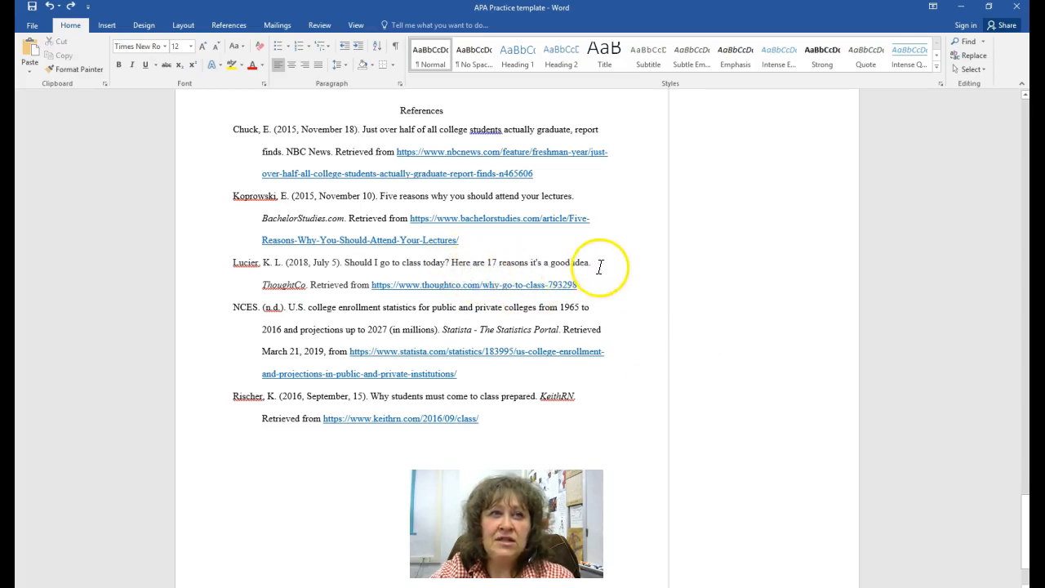